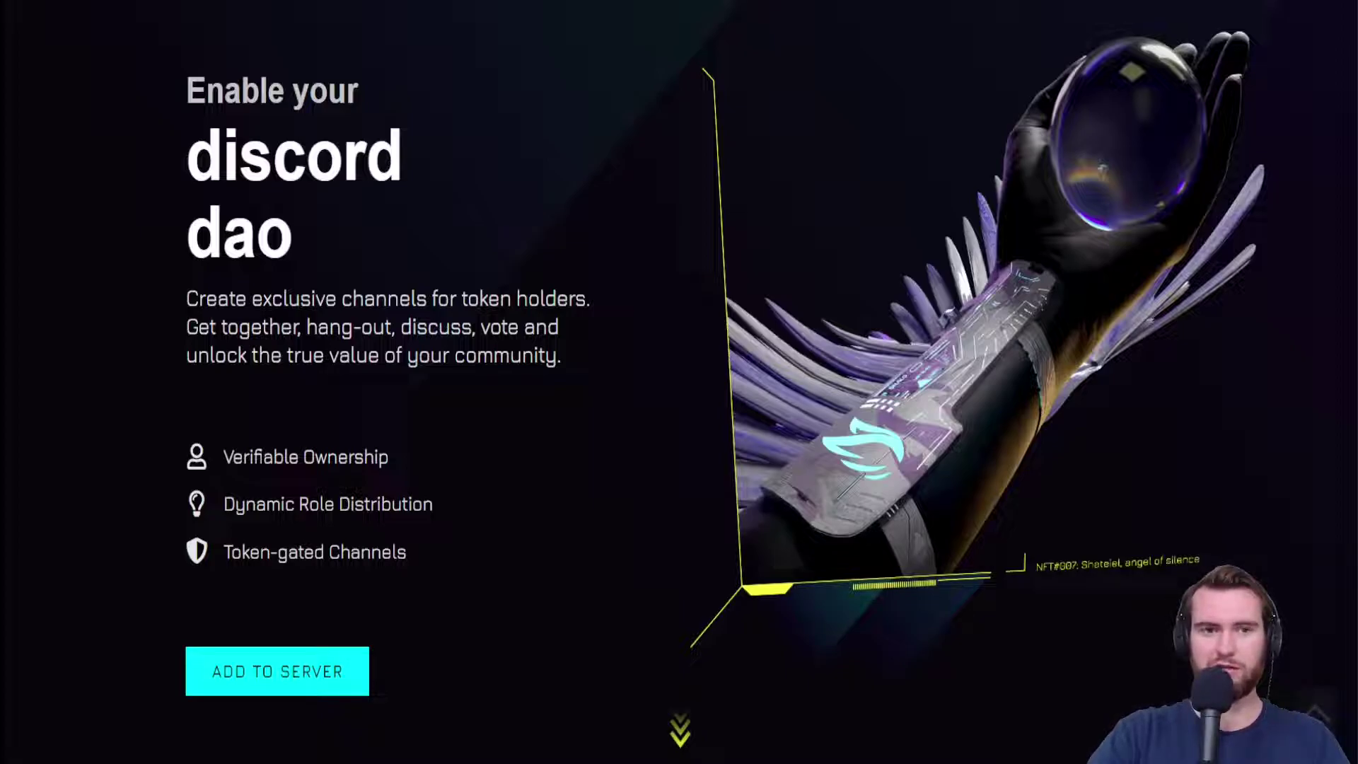
Scroll the Lunar Assistant homepage and choose ADD TO SERVER to invite the bot
scroll(491, 423, down, 1)
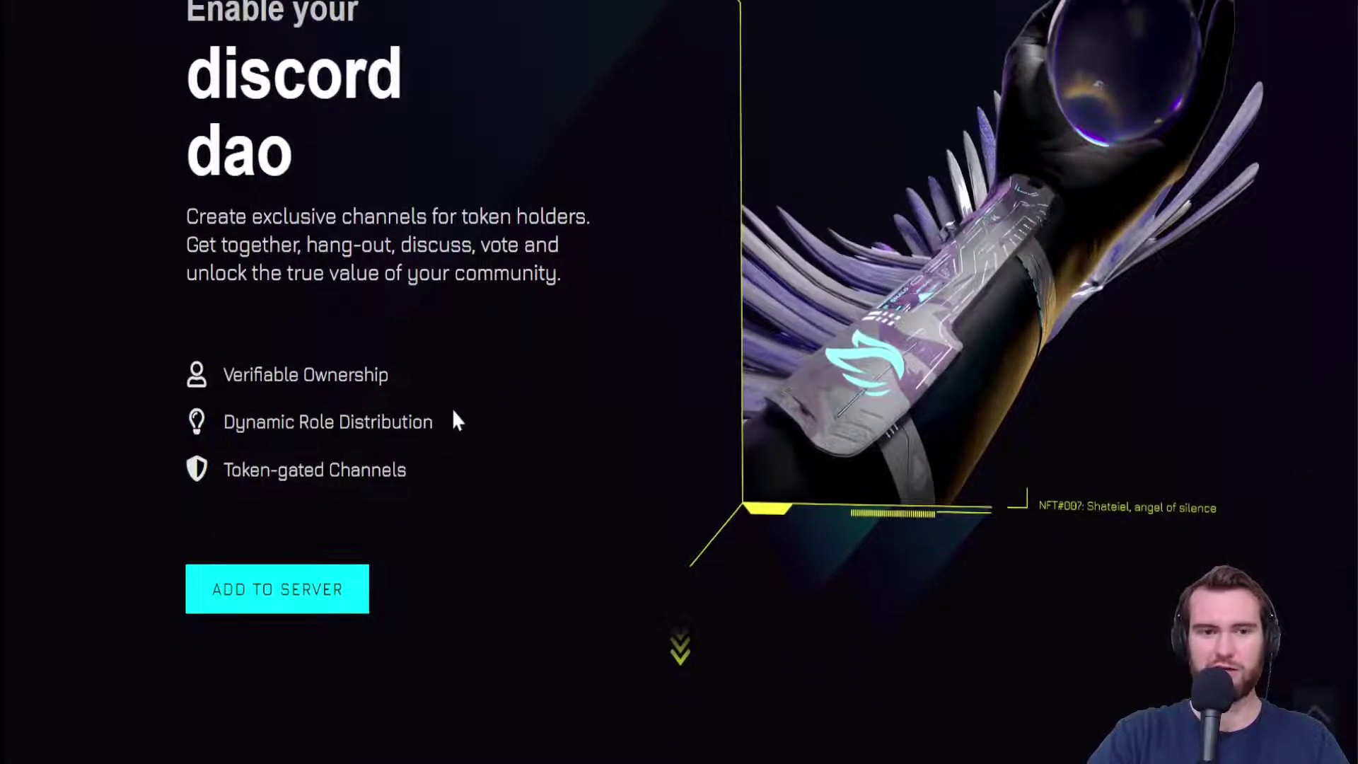
click(274, 590)
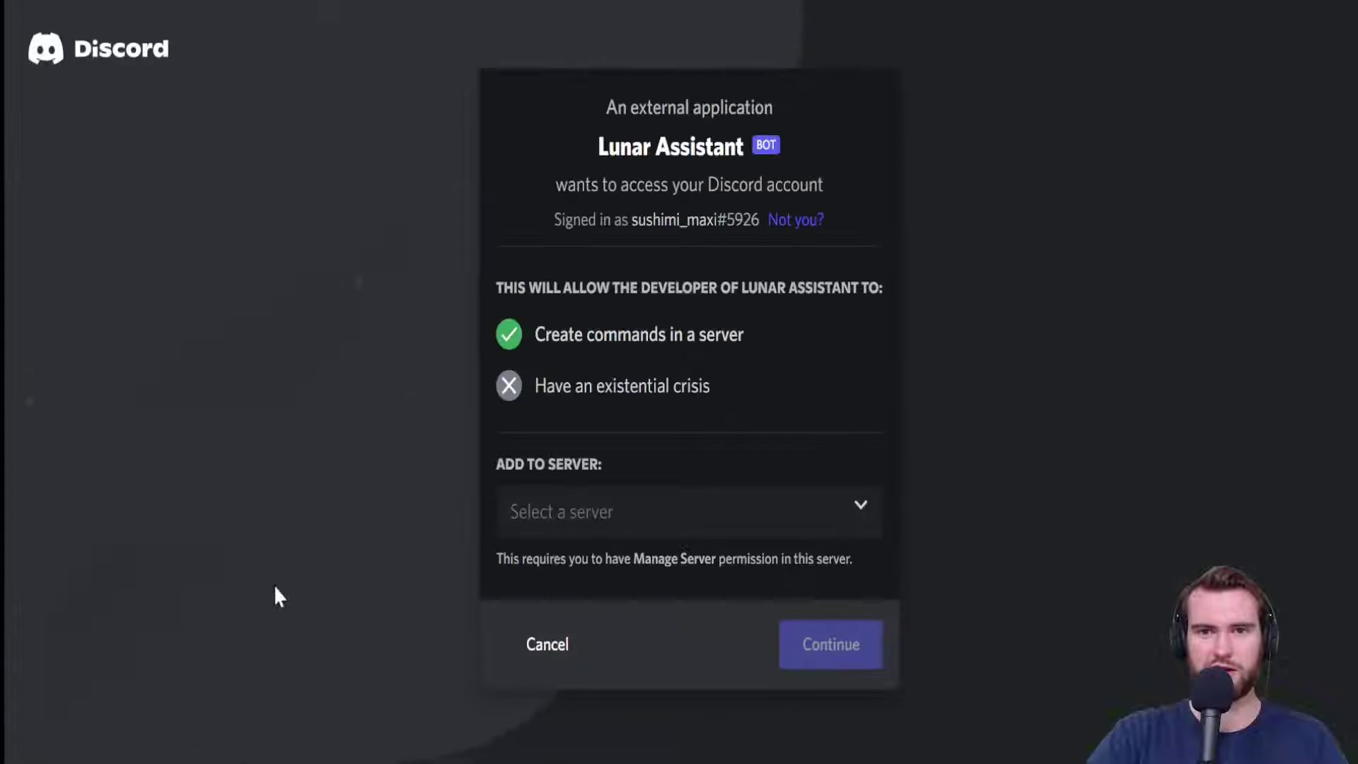
Select SushiDAO as the bot's server, continue, and authorize all its requested permissions
click(642, 512)
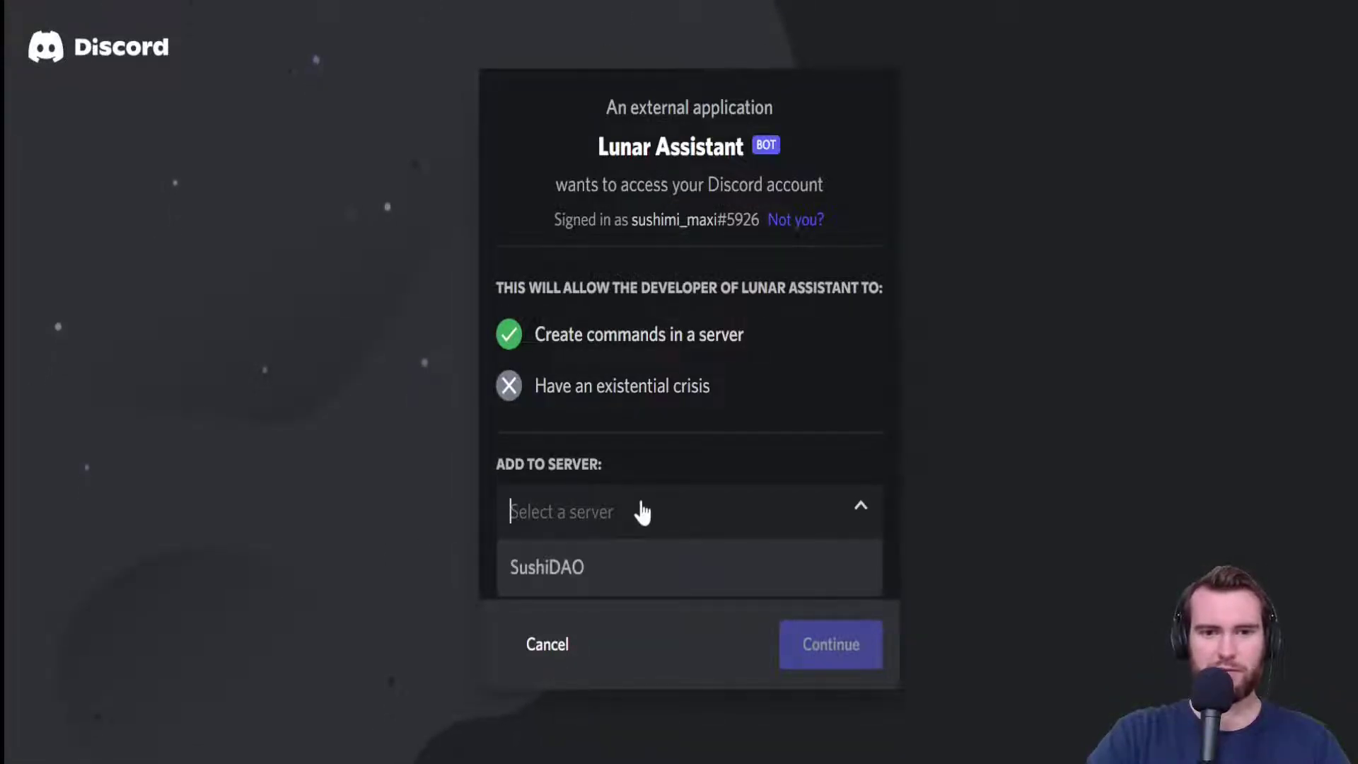
click(617, 572)
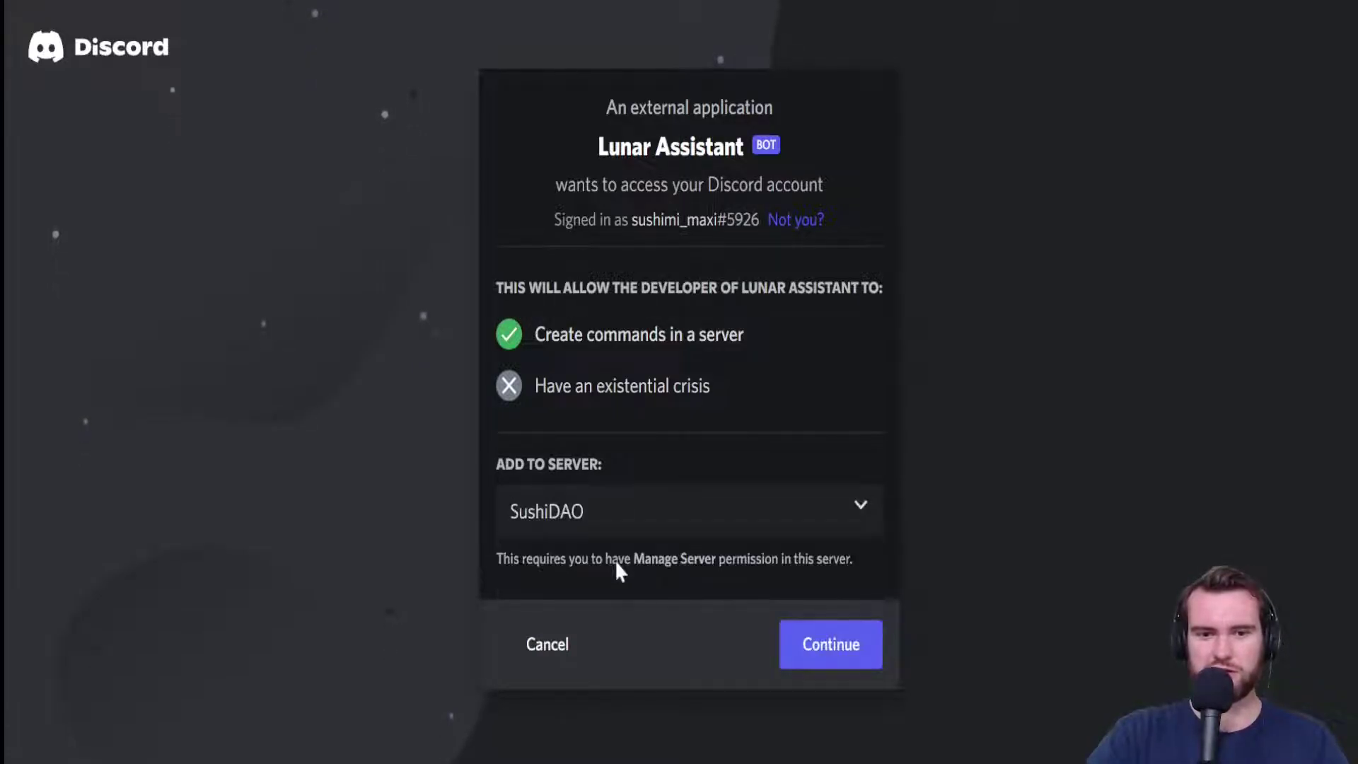
click(824, 645)
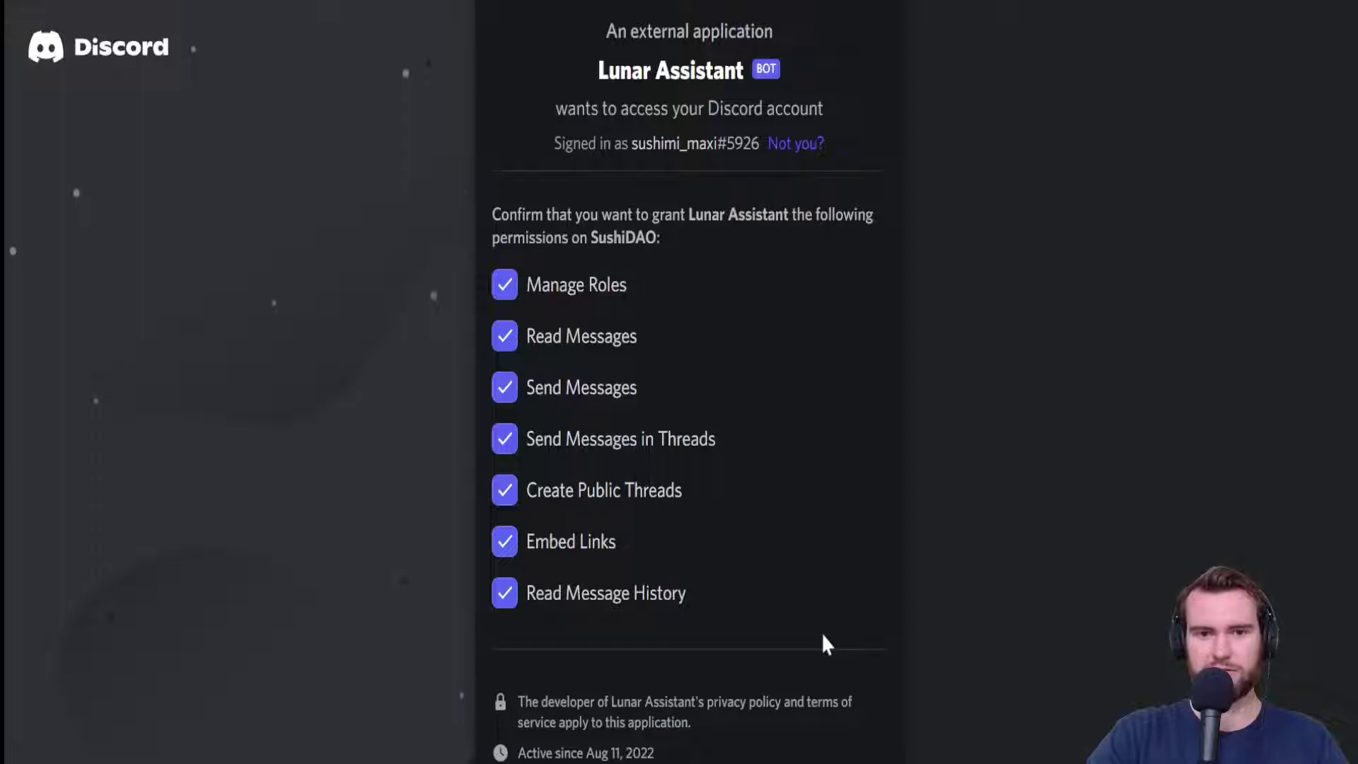
scroll(593, 246, down, 1)
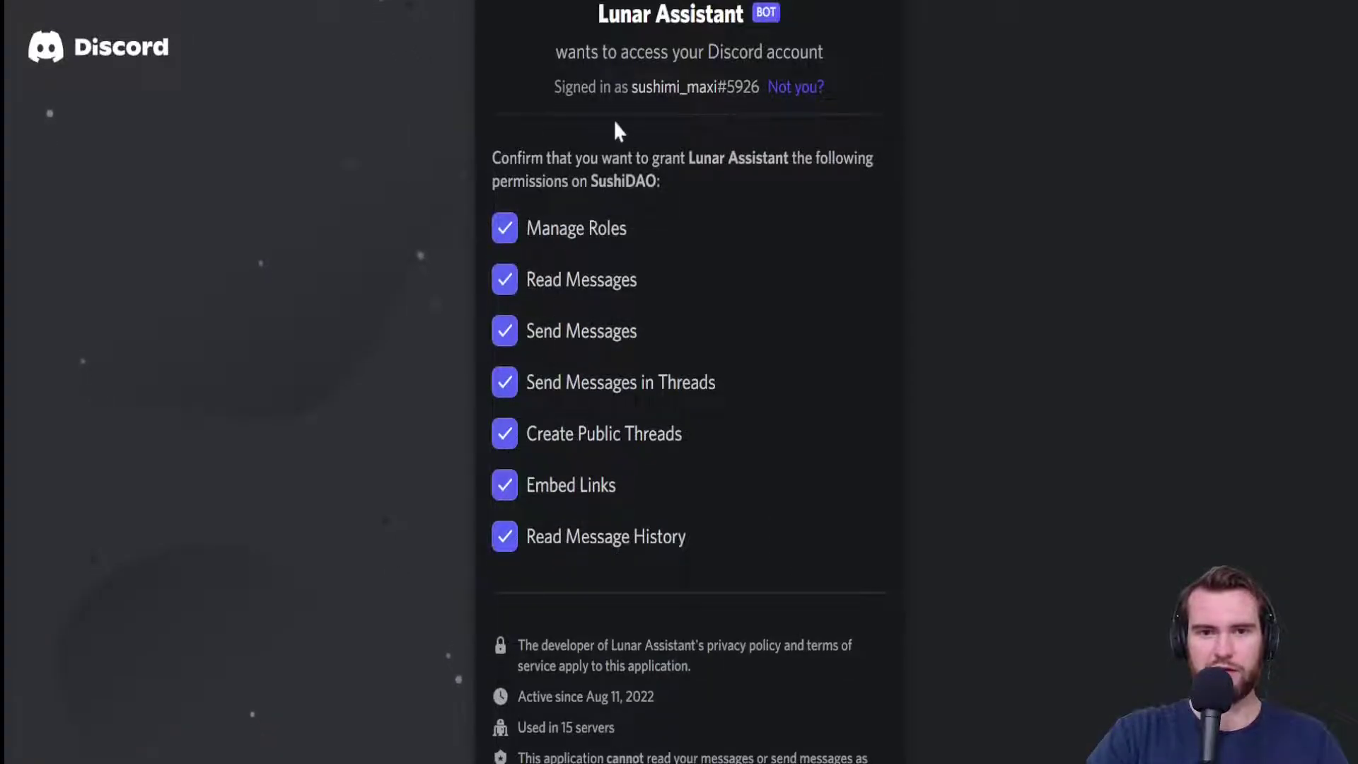
scroll(706, 493, down, 2)
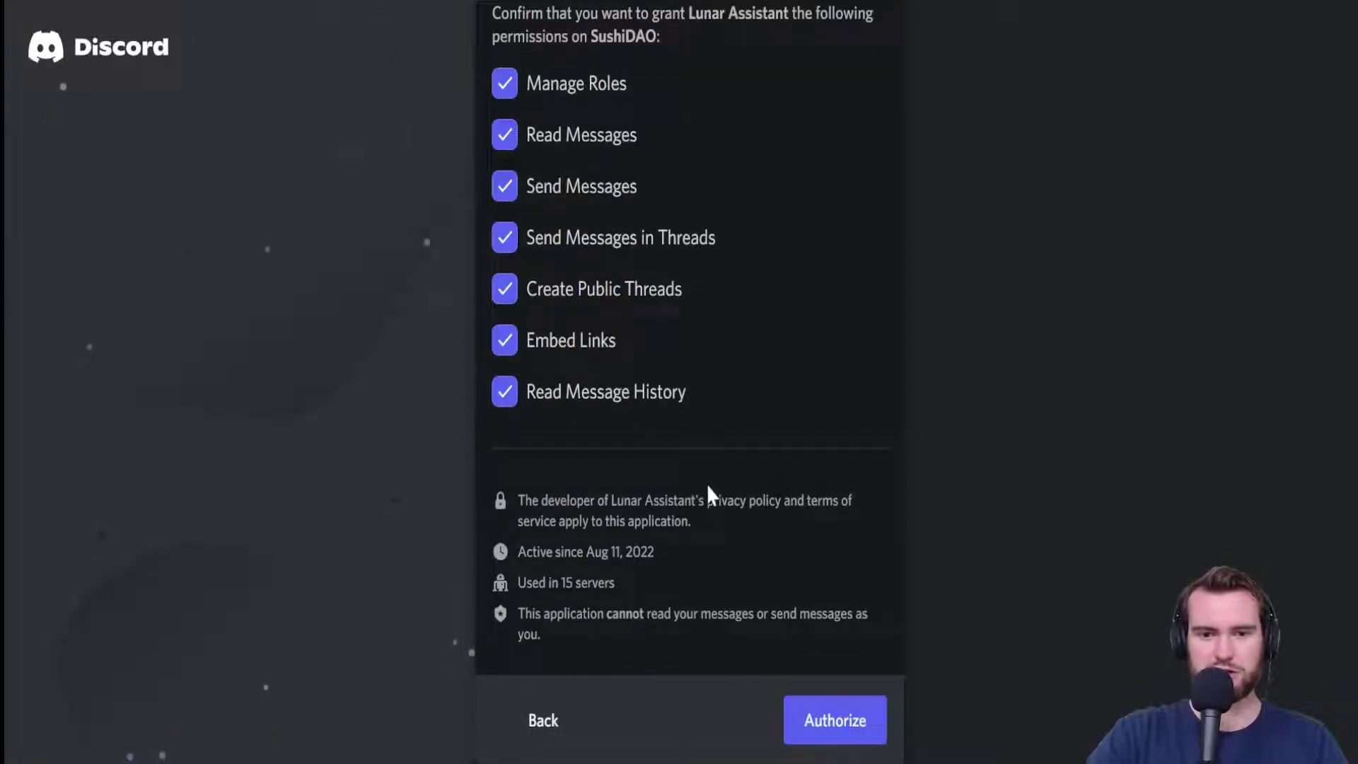
click(847, 714)
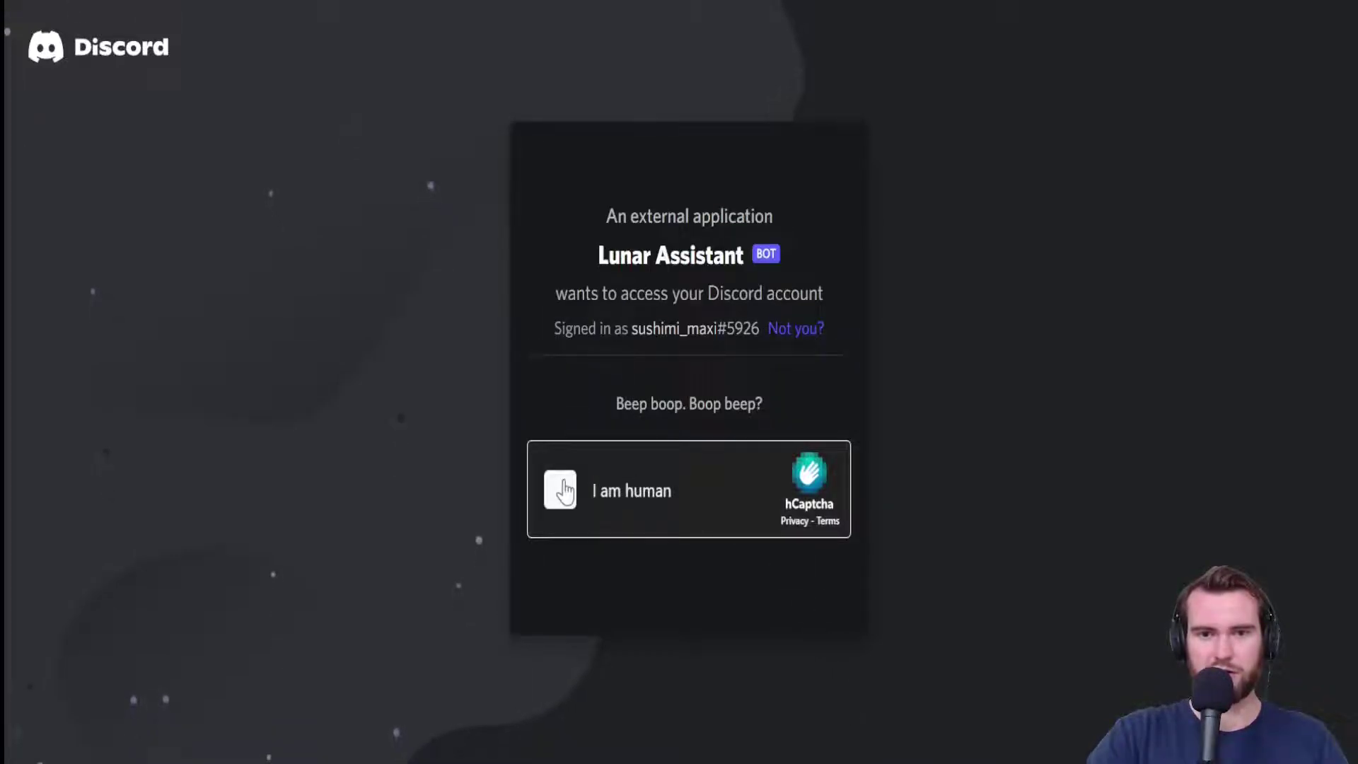
Tick the hCaptcha 'I am human' box to complete the bot authorization
click(564, 489)
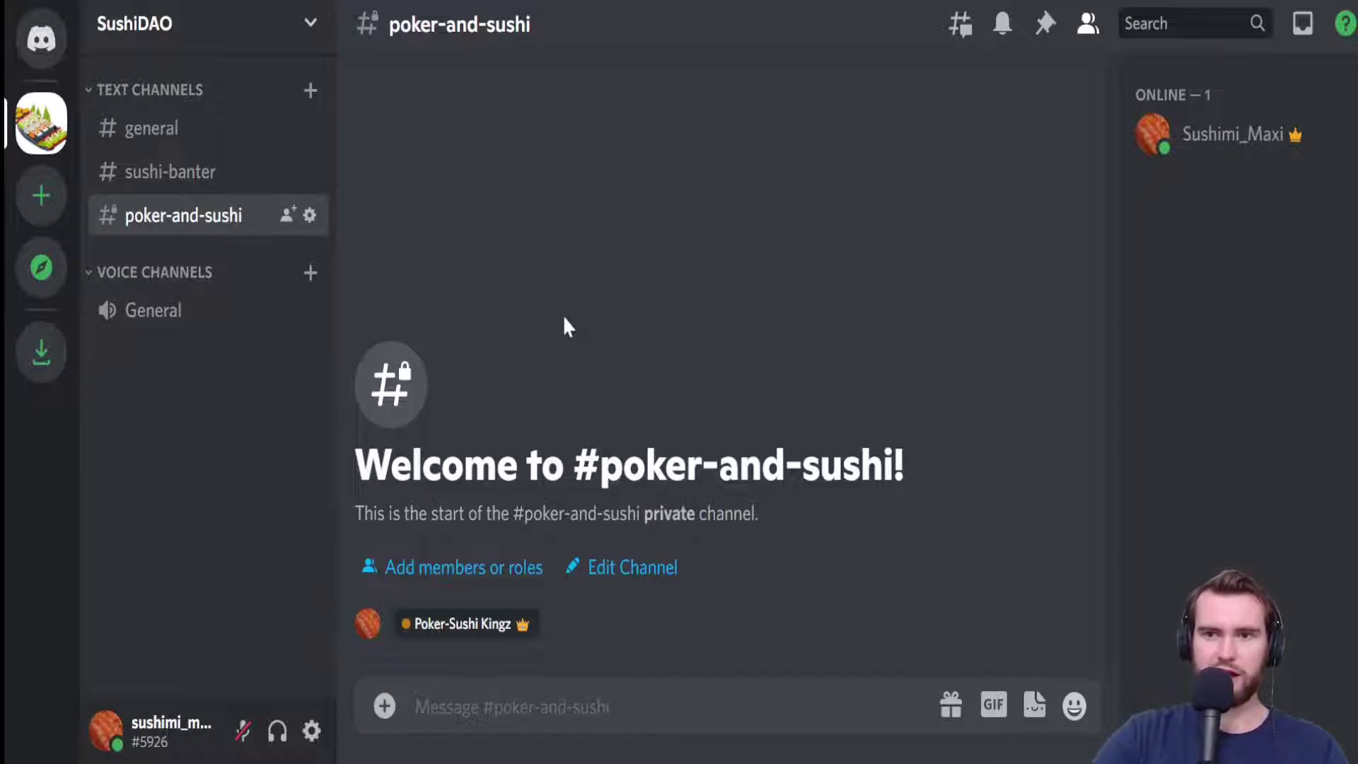
Open SushiDAO's #general channel and put the cursor in its message box
click(182, 129)
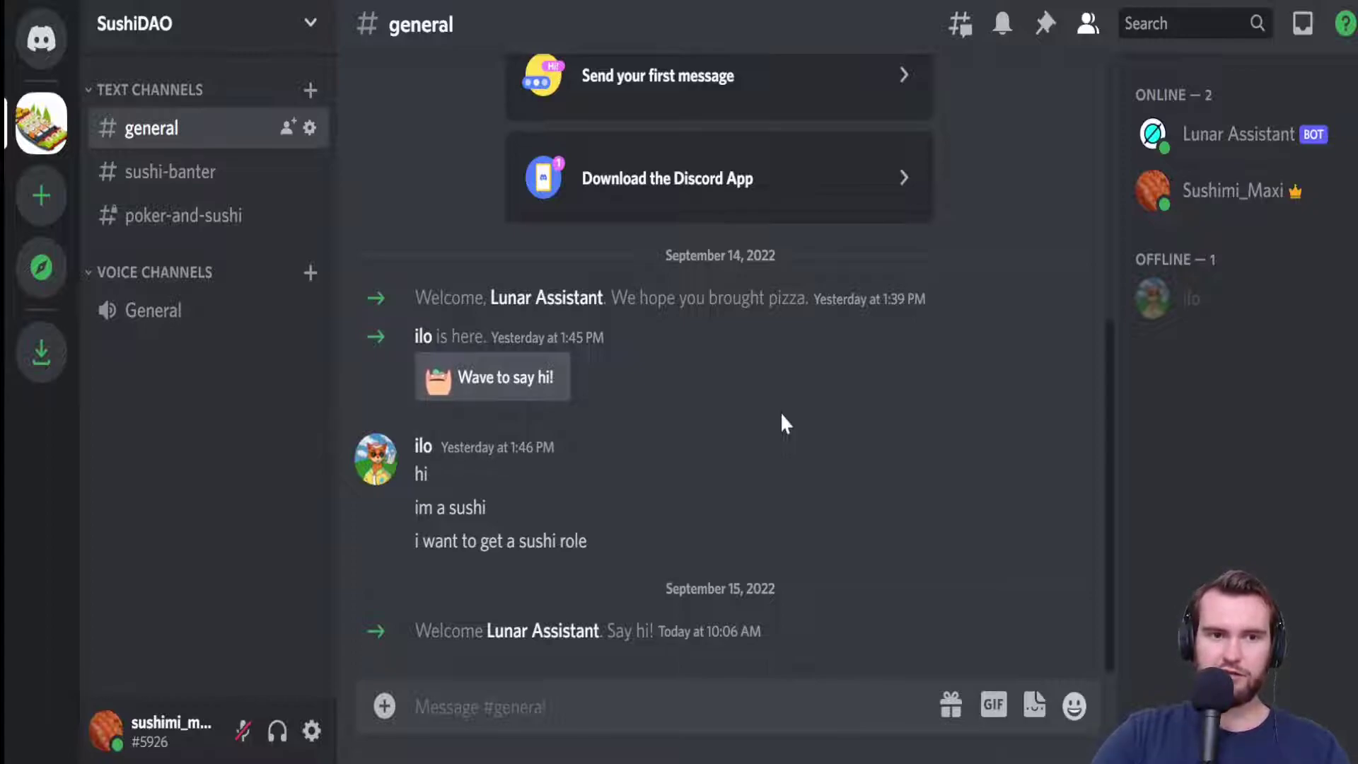
click(628, 701)
Filter slash commands to Lunar Assistant and pick /lunar-configure add-nft-rule
text(/)
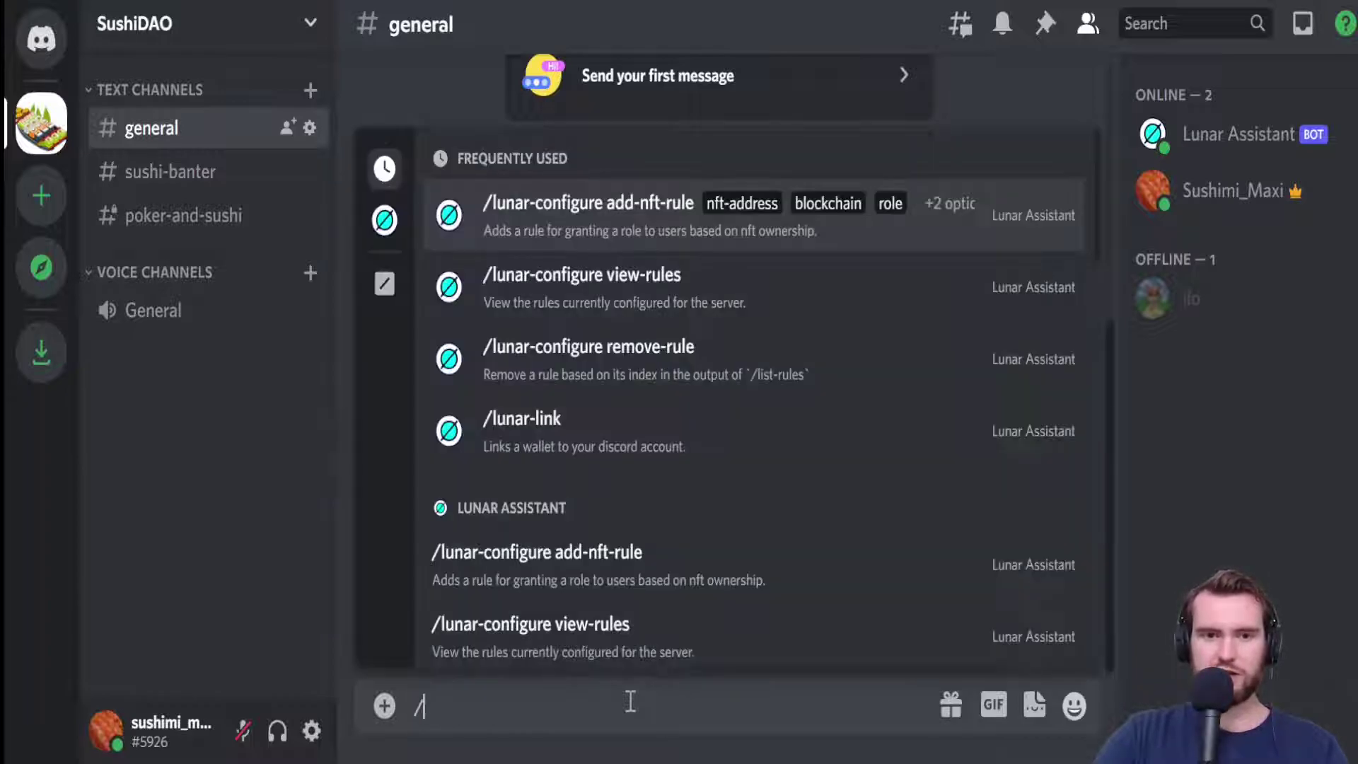
click(385, 219)
scroll(585, 233, down, 3)
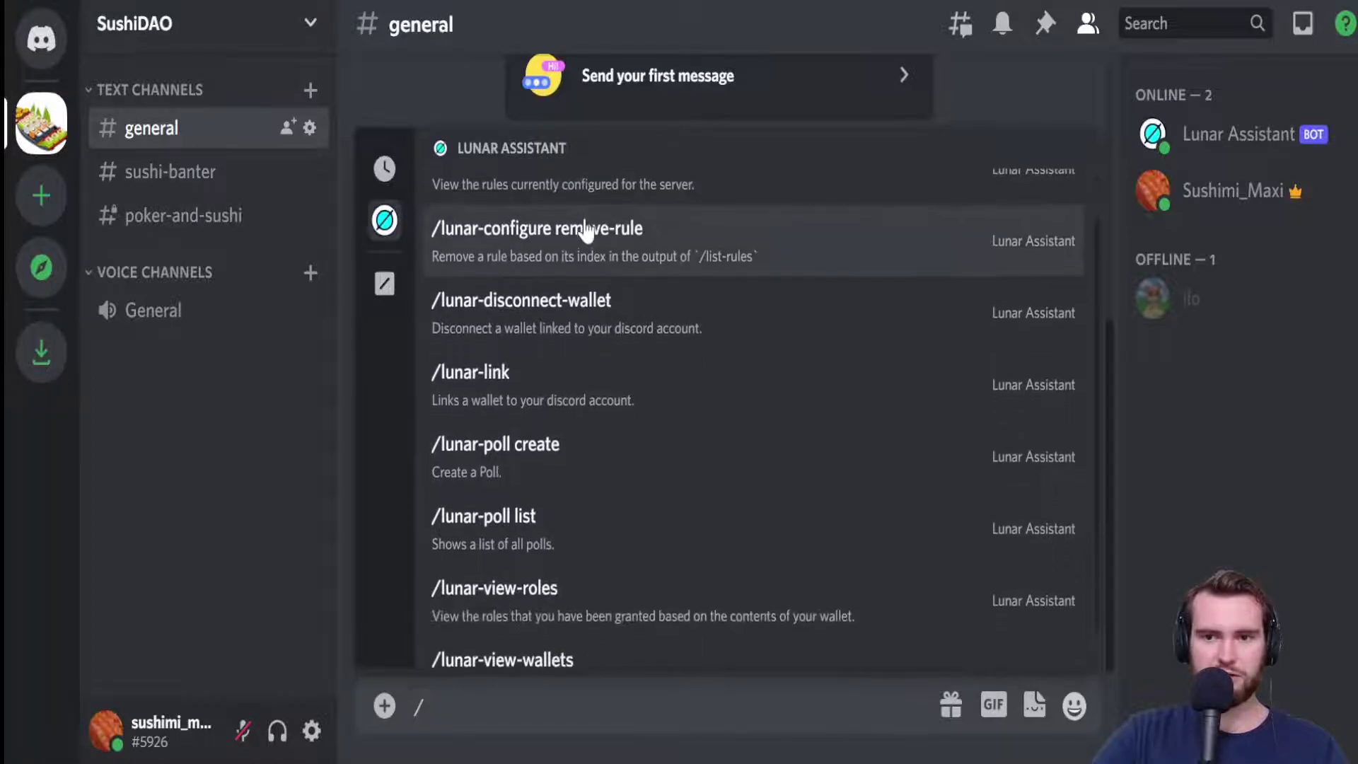
scroll(585, 227, up, 3)
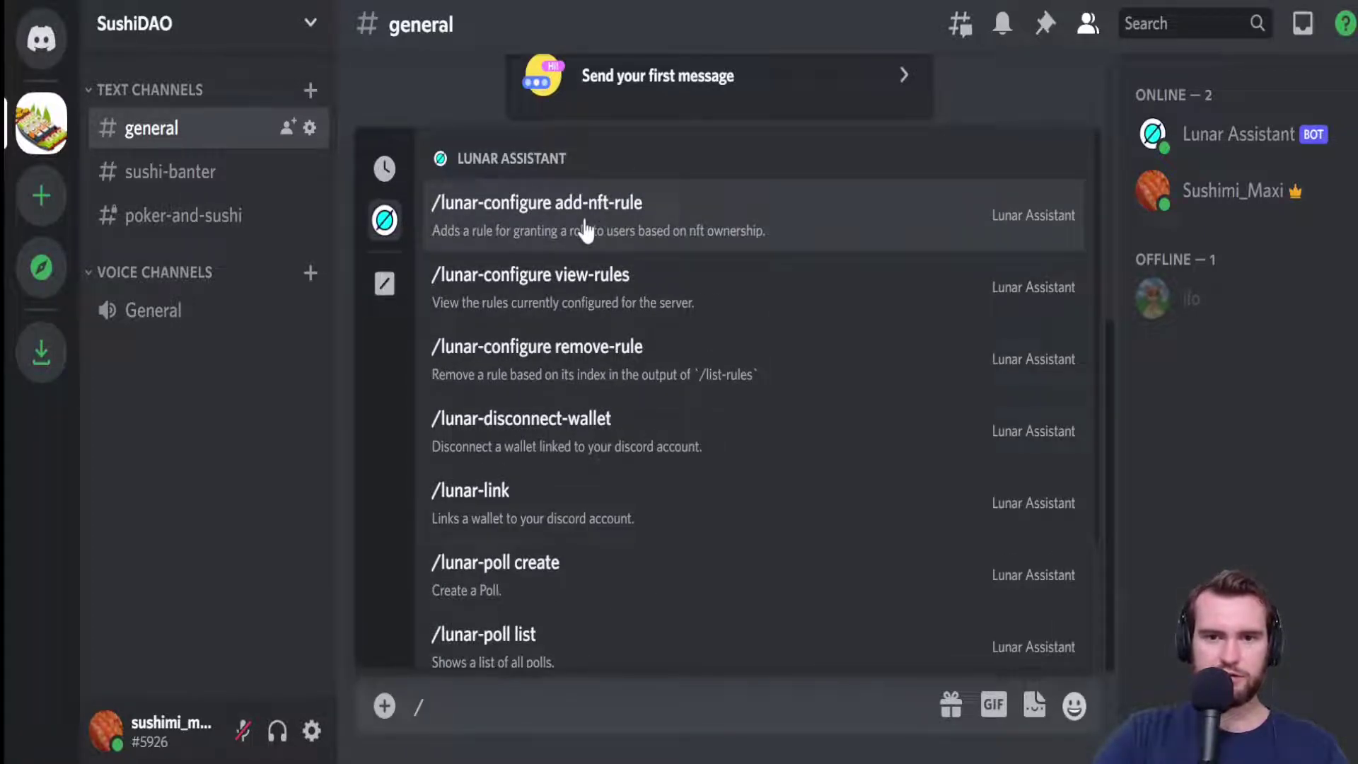
click(584, 229)
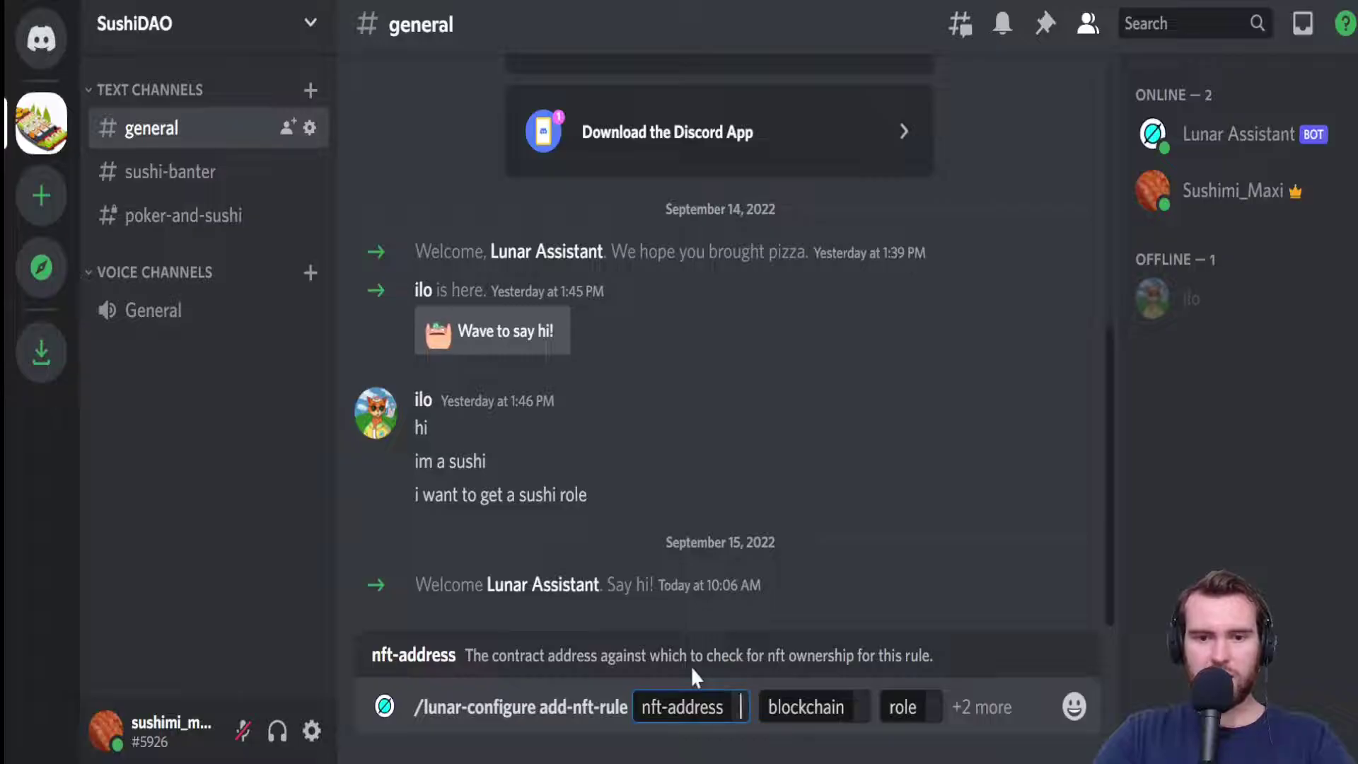
text(0xaa4c2ac61b7a6ab38caa8448eb0d7ba3353d26c4)
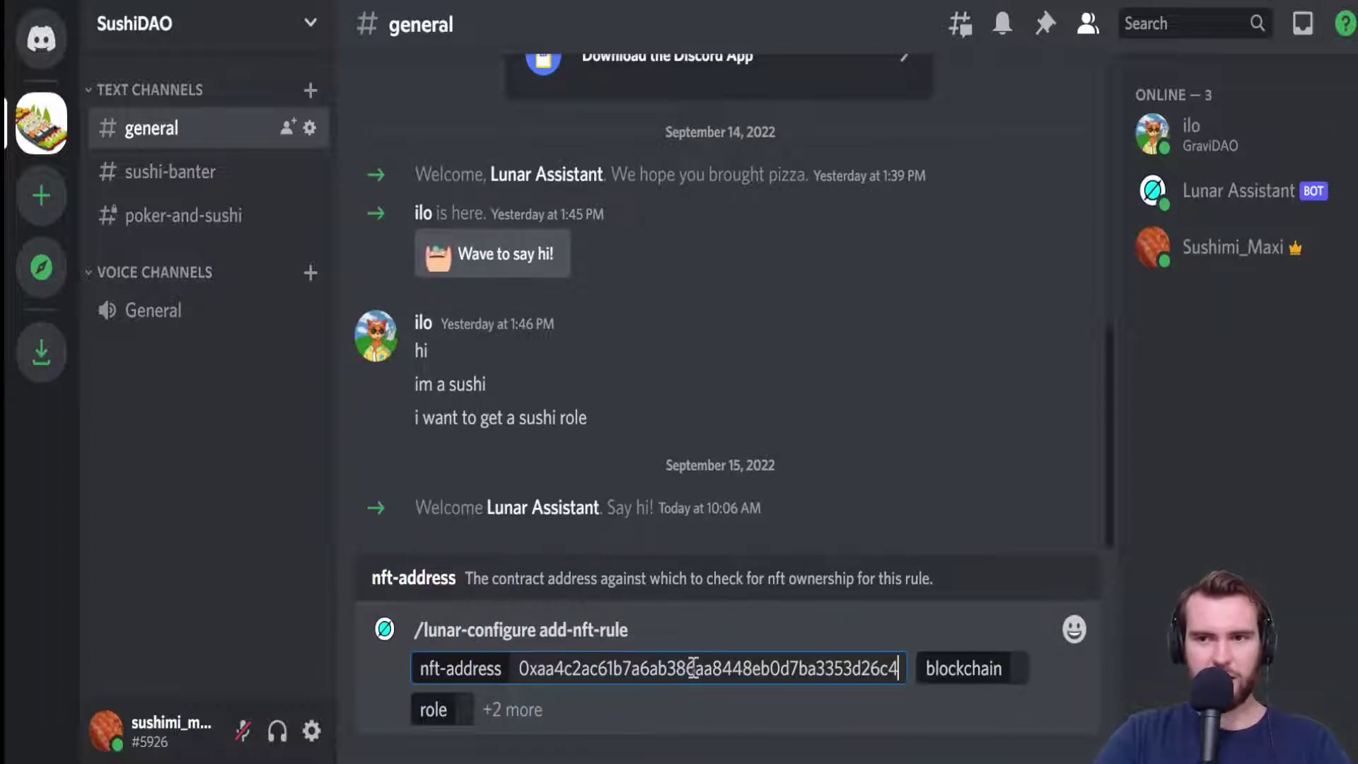
click(1017, 668)
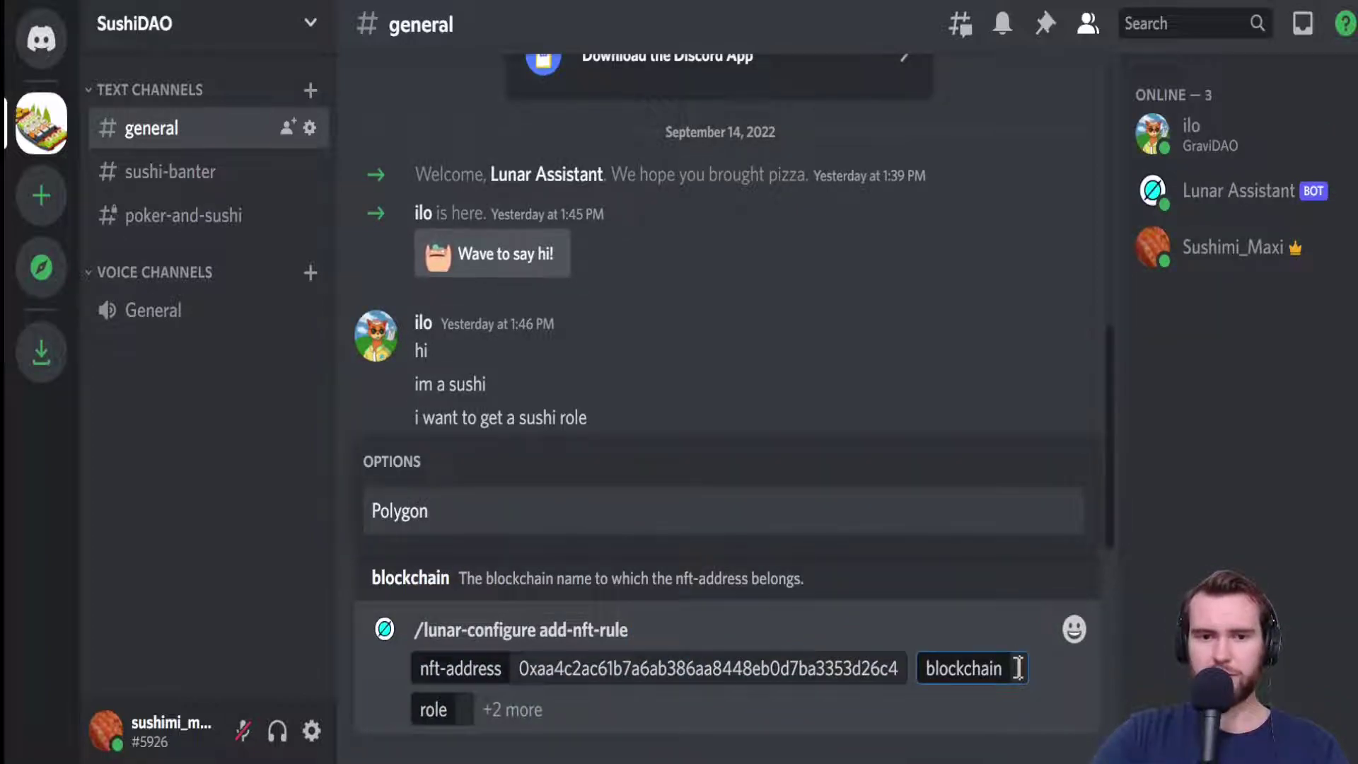
click(606, 517)
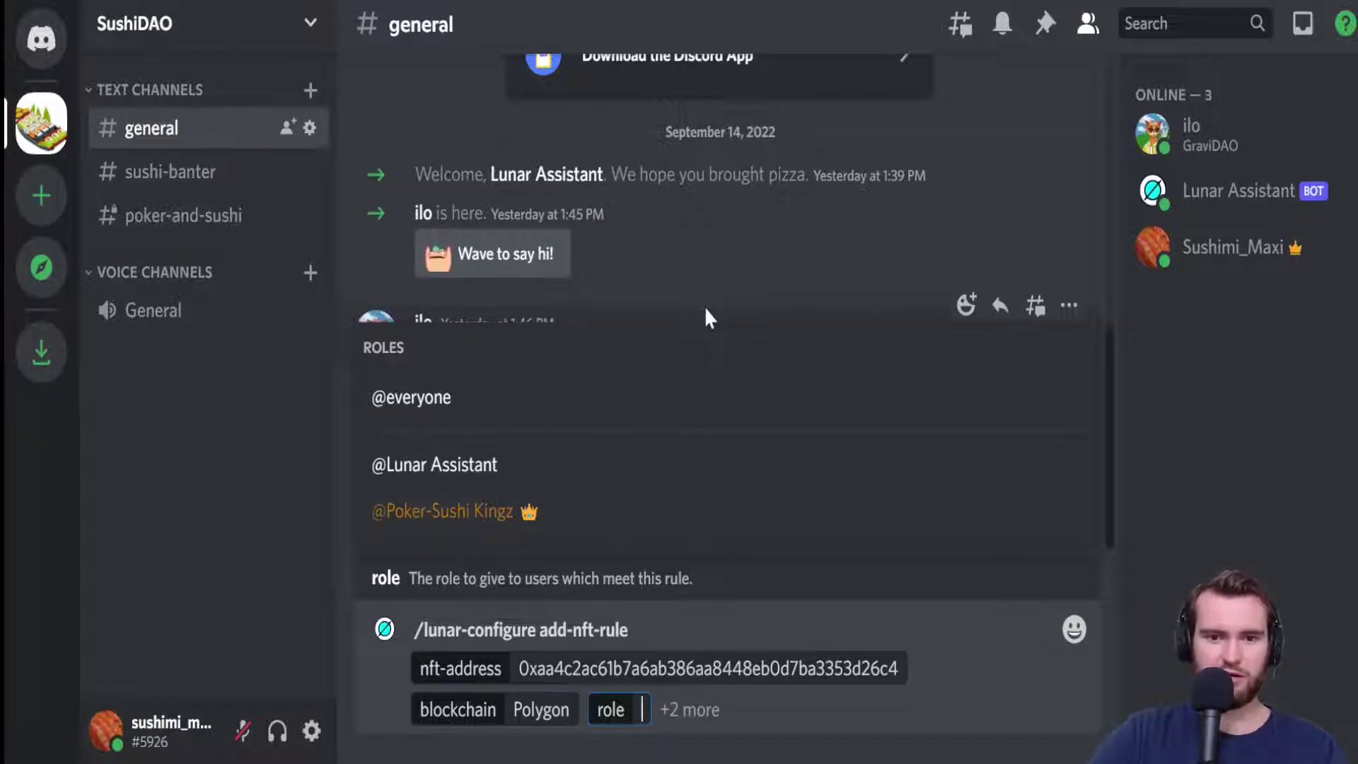
click(466, 513)
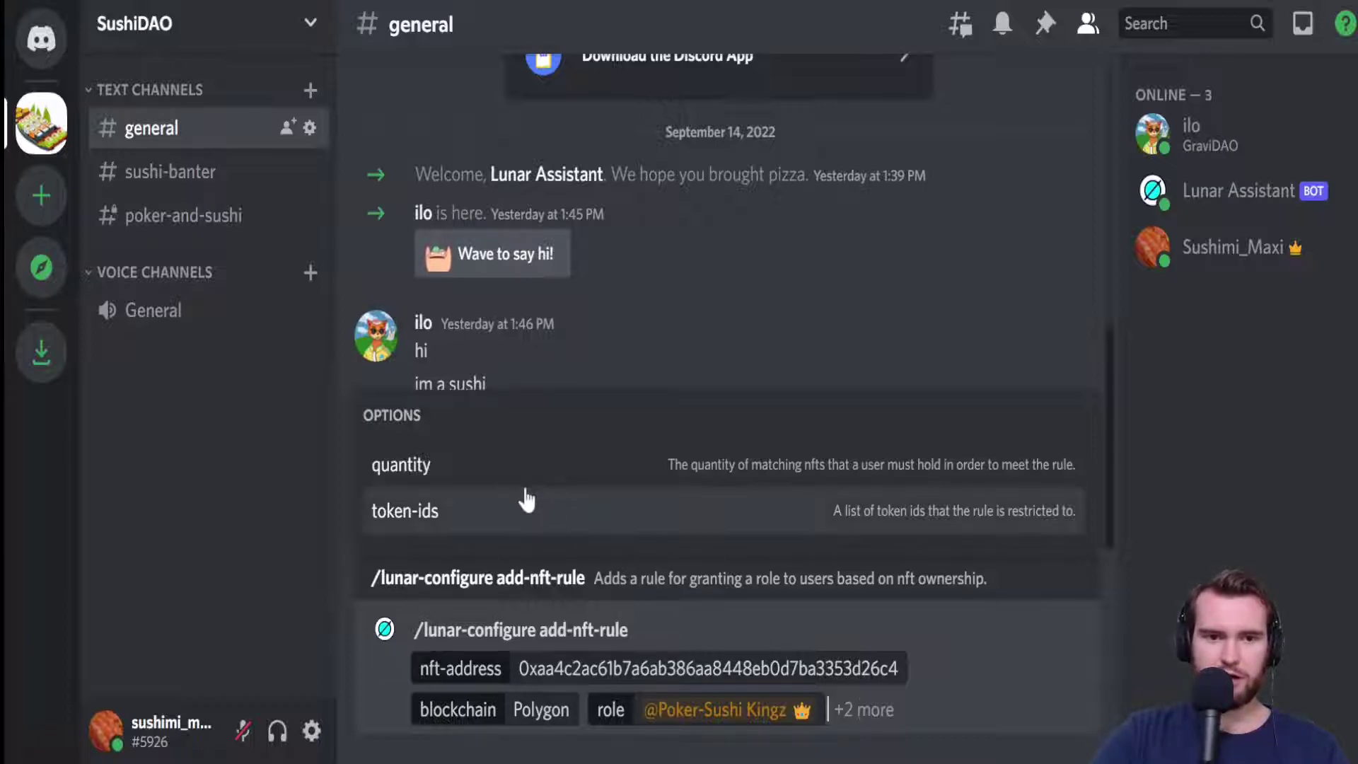
click(484, 465)
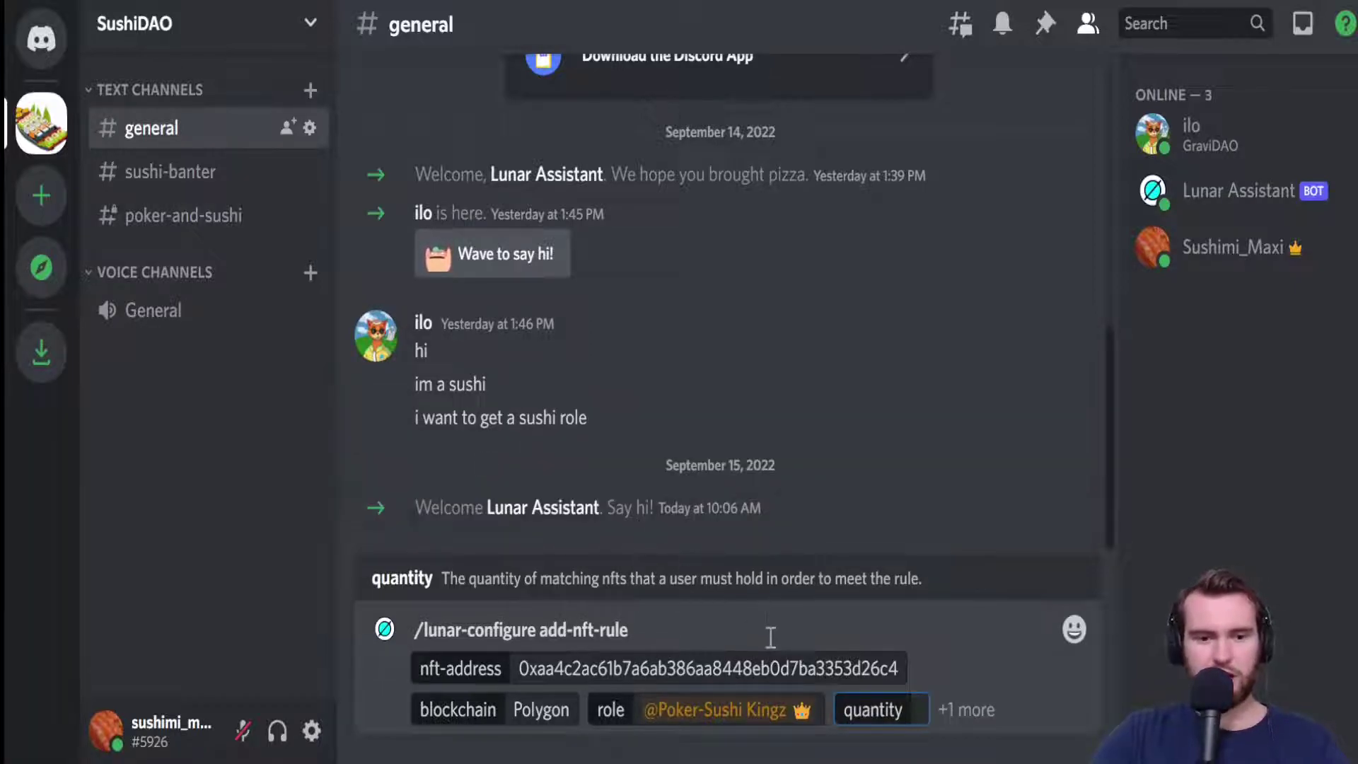
text(1)
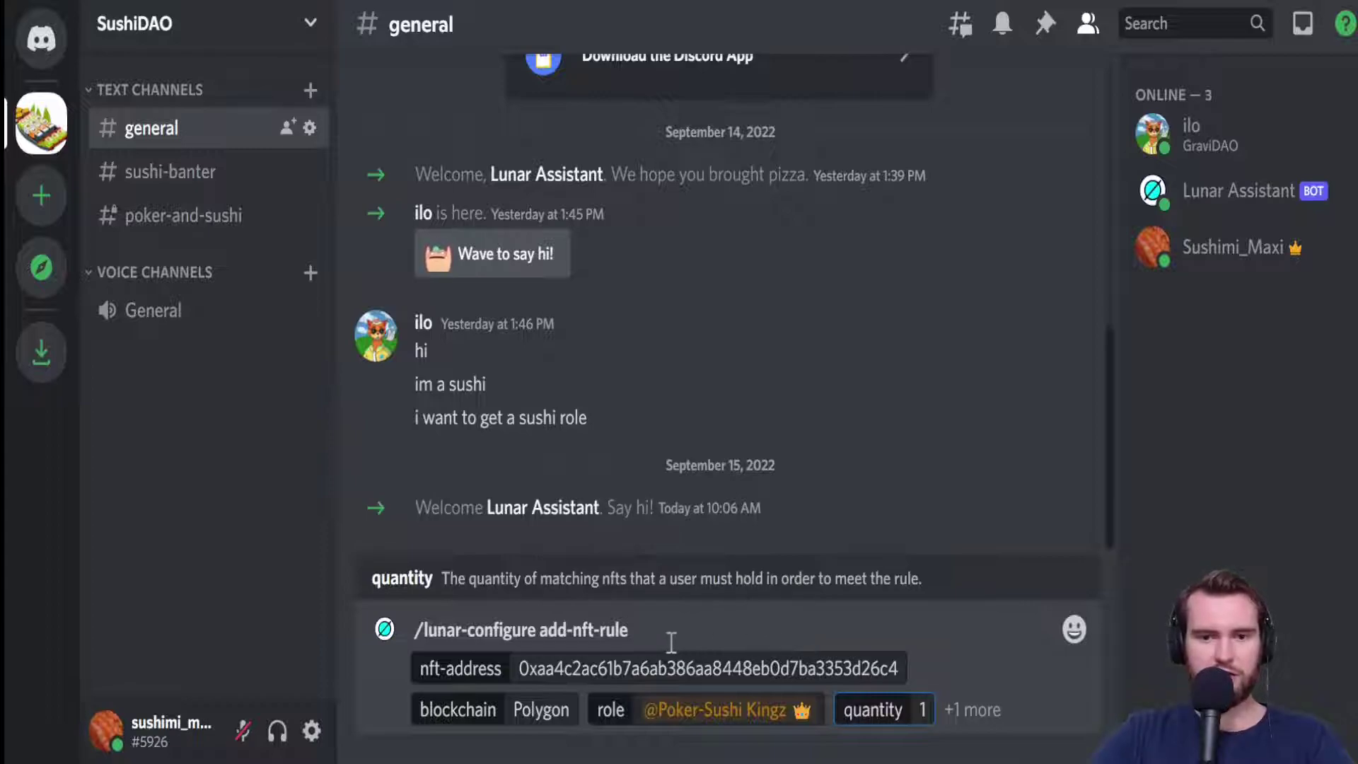
click(648, 642)
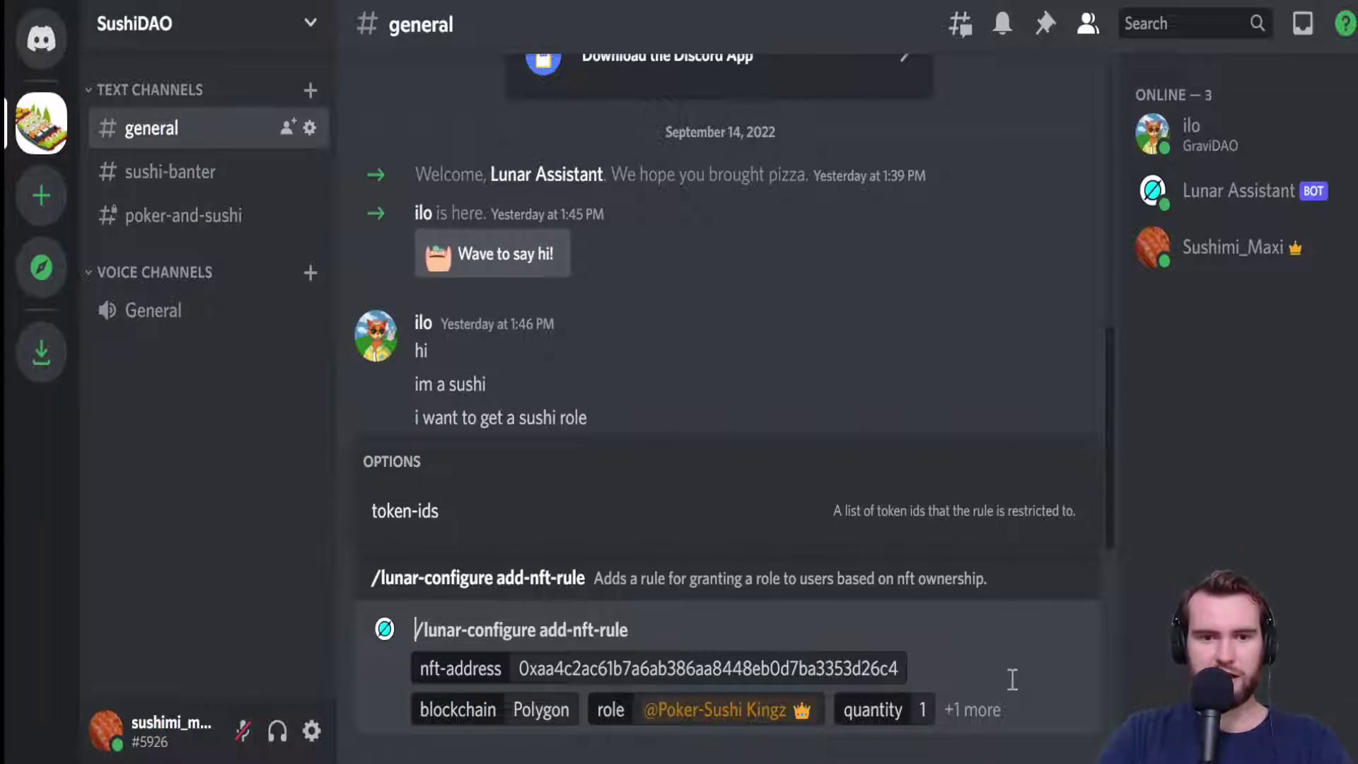
key(Return)
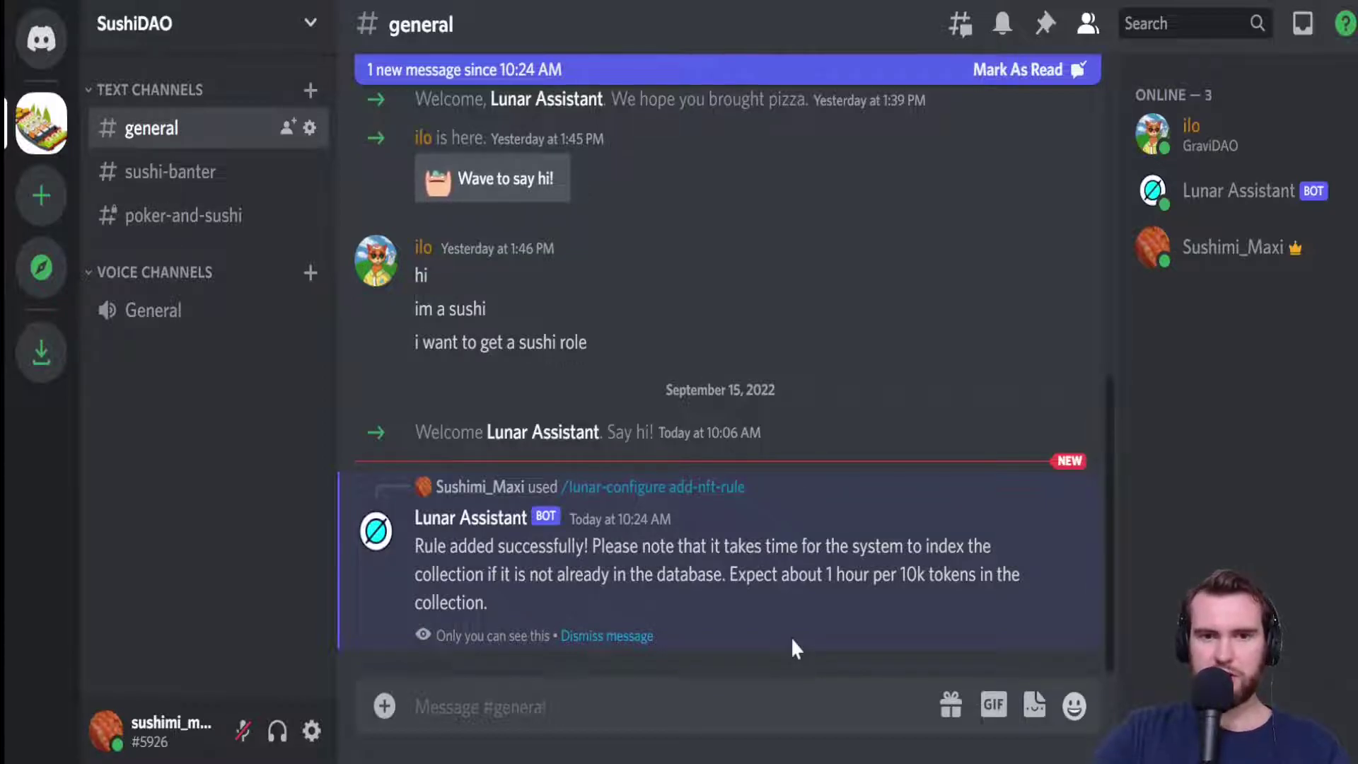
click(1190, 140)
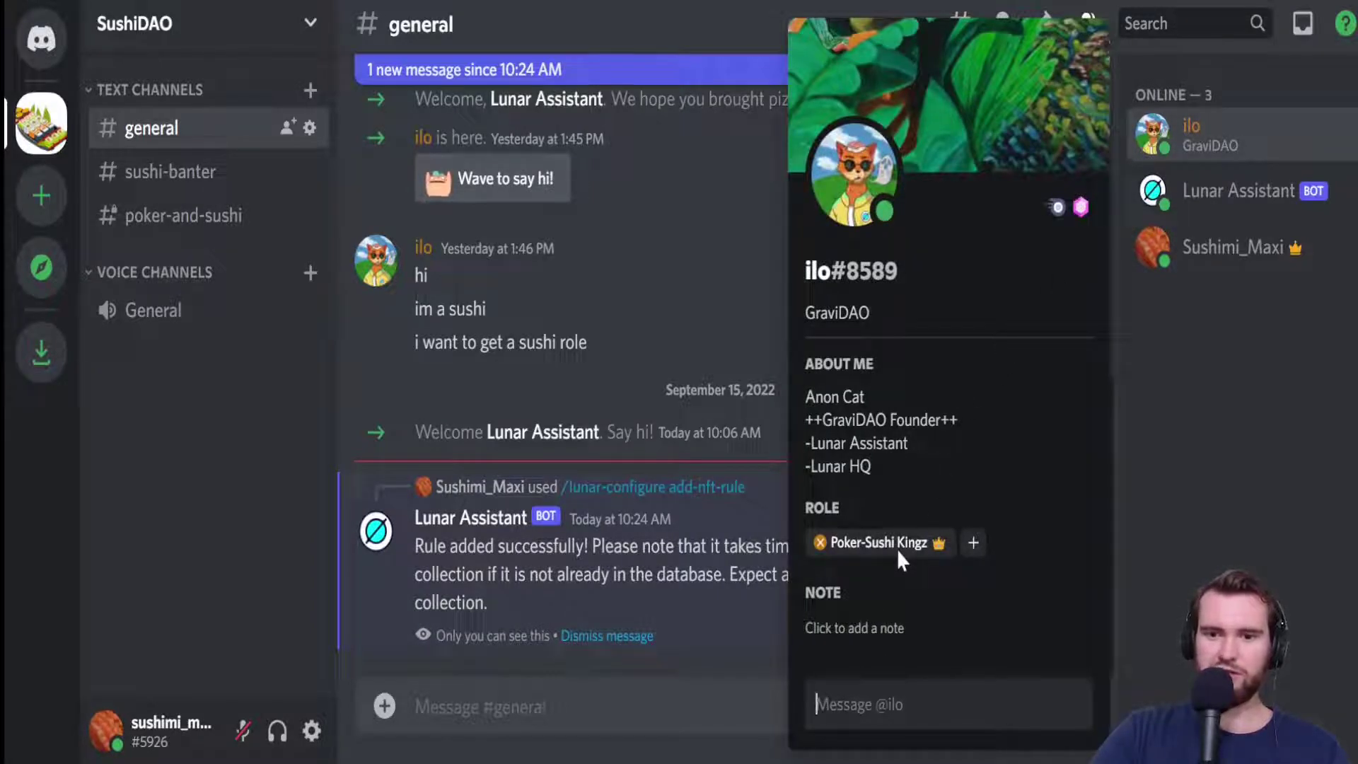
click(713, 412)
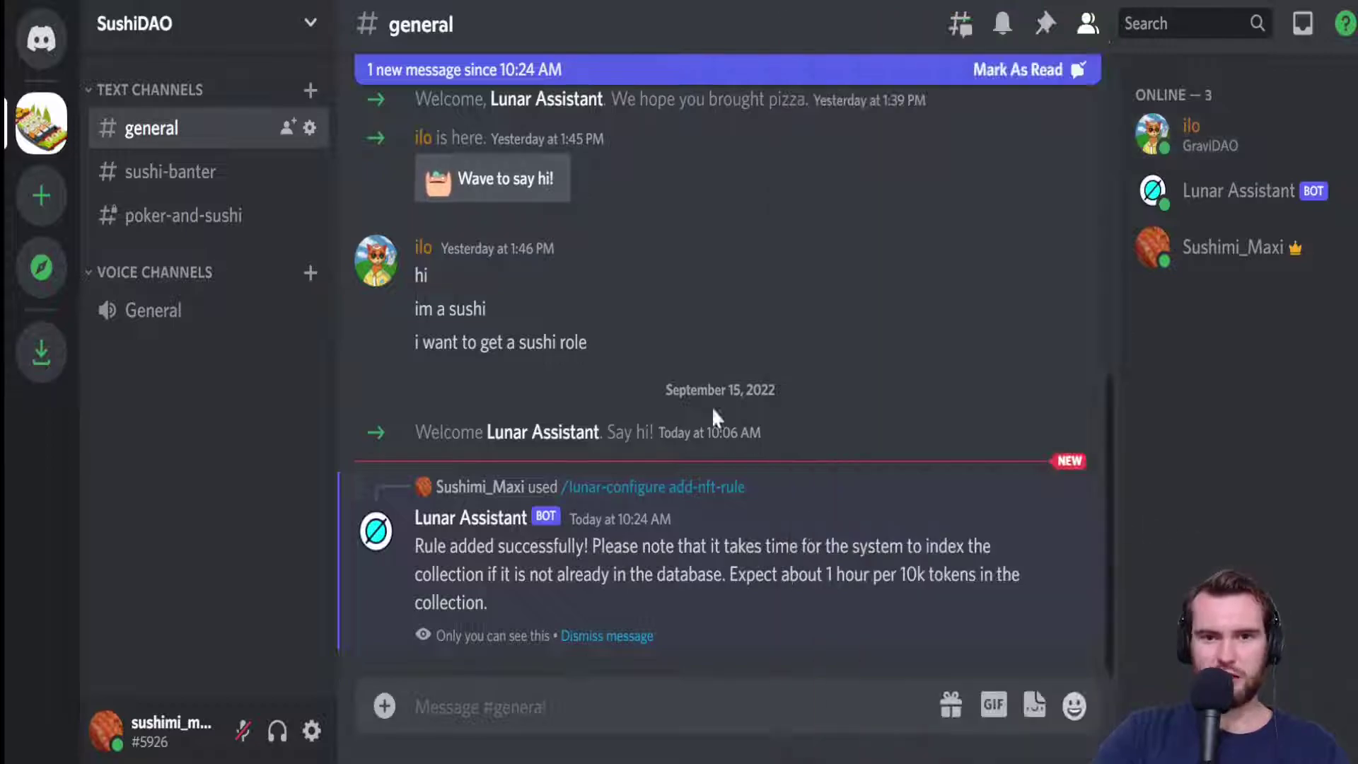
click(177, 232)
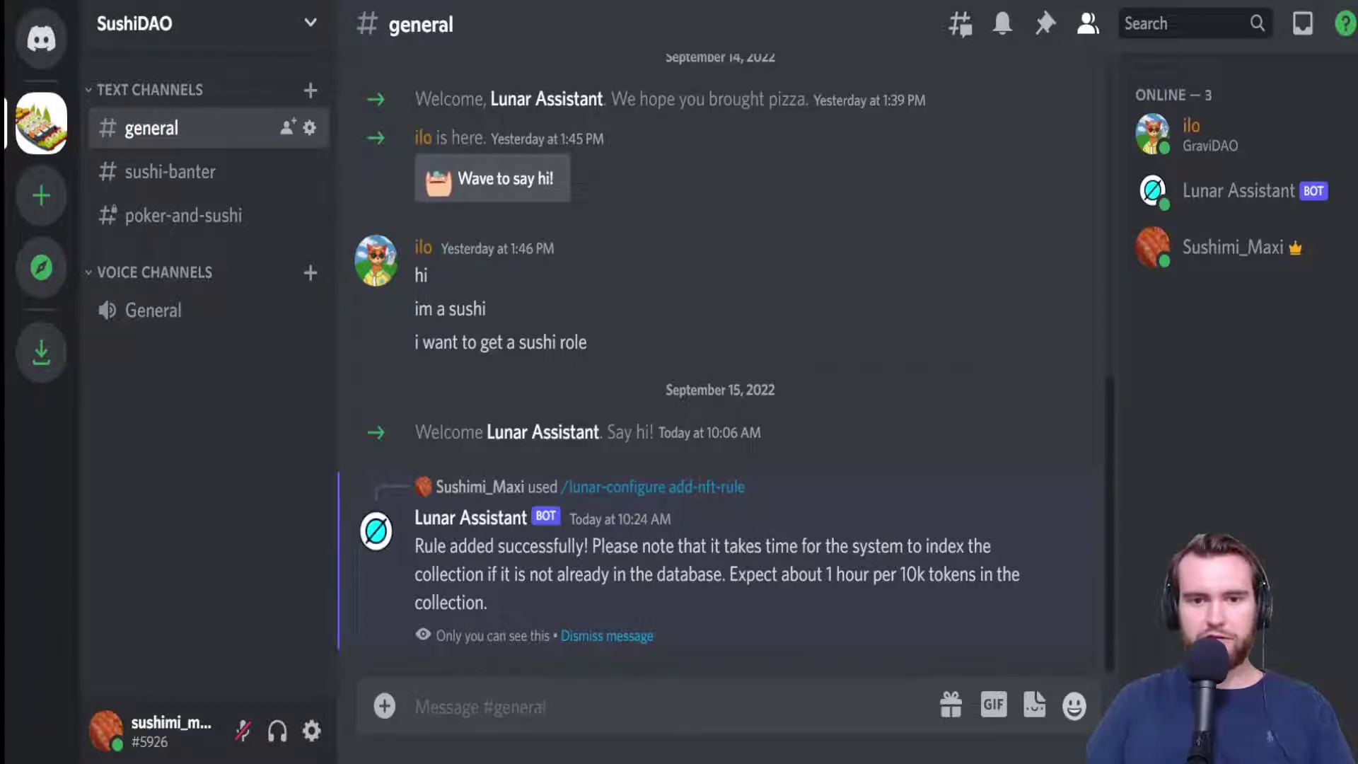
Run /lunar-configure view-rules in #poker-and-sushi and check rule N-13's NFT address
click(183, 215)
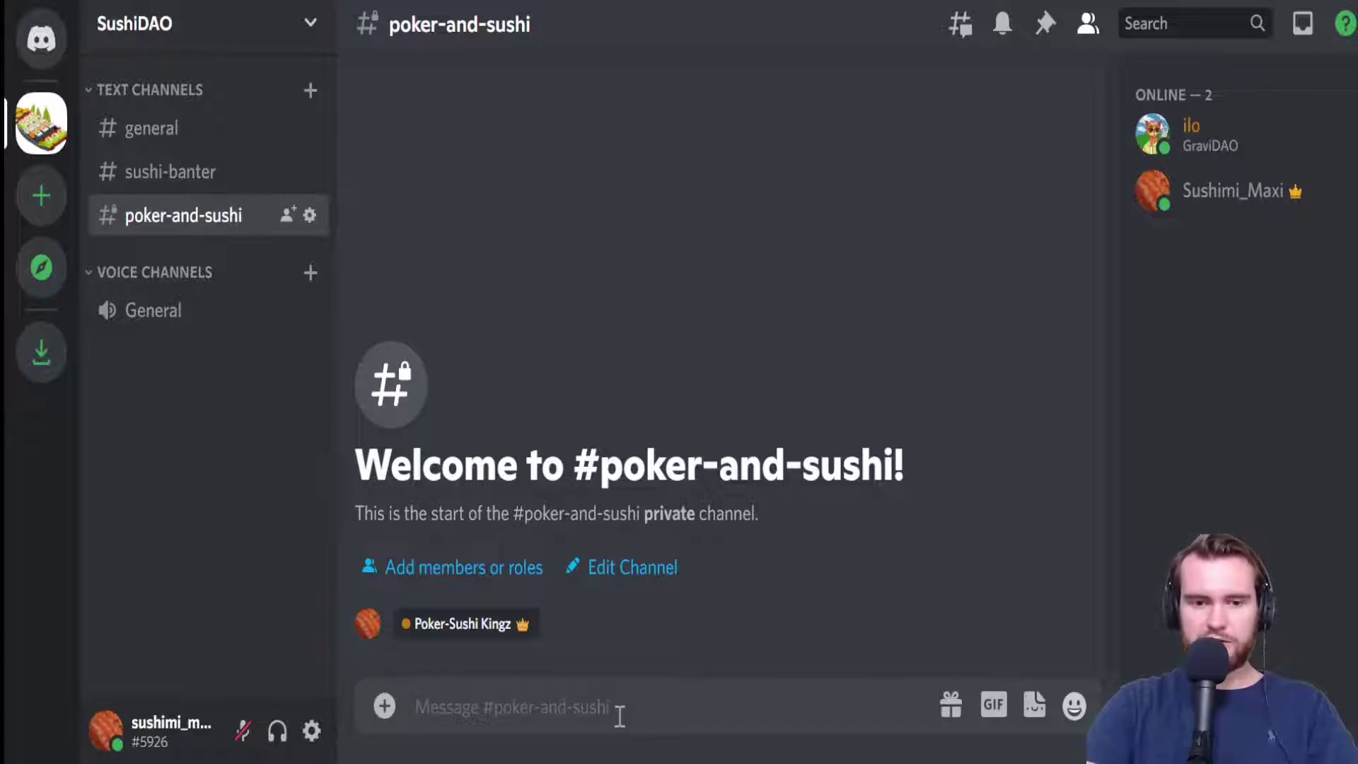
text(/)
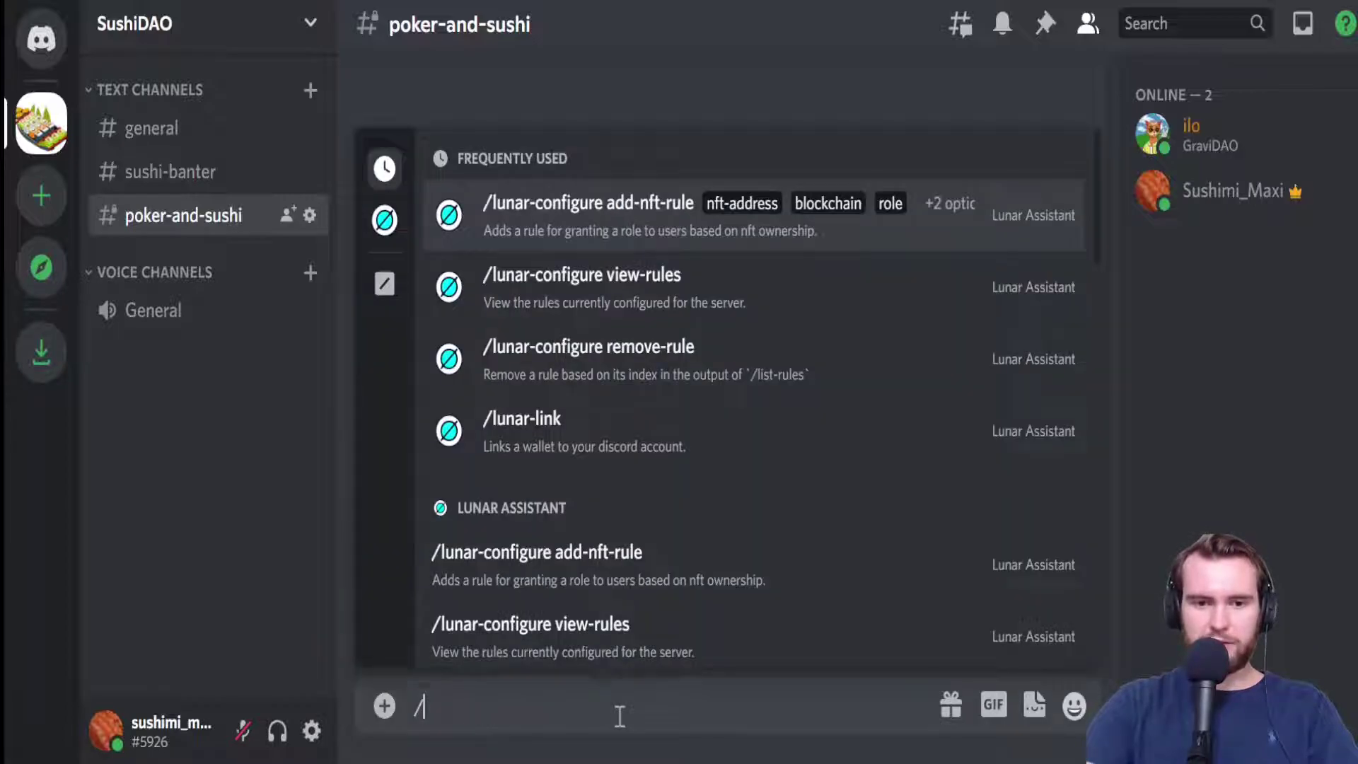
click(608, 647)
key(Return)
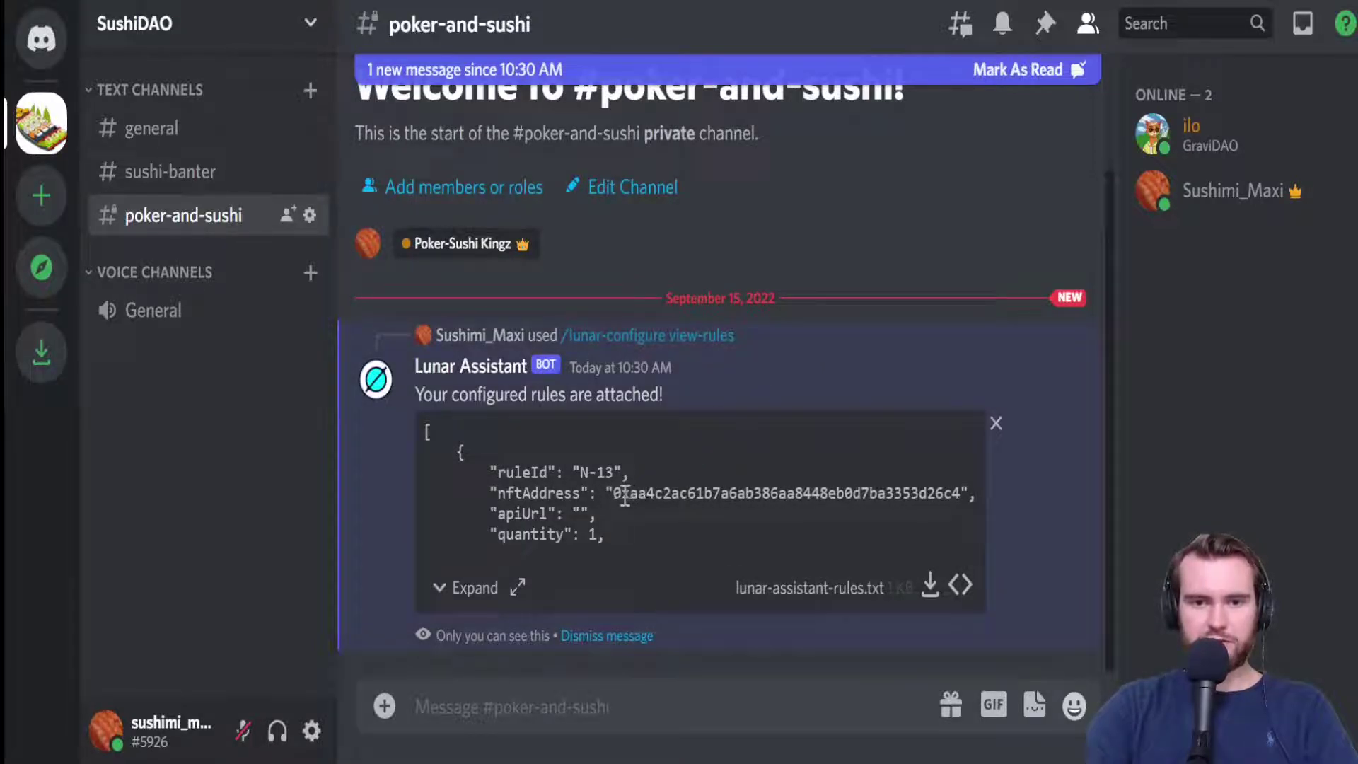
drag(612, 493, 959, 491)
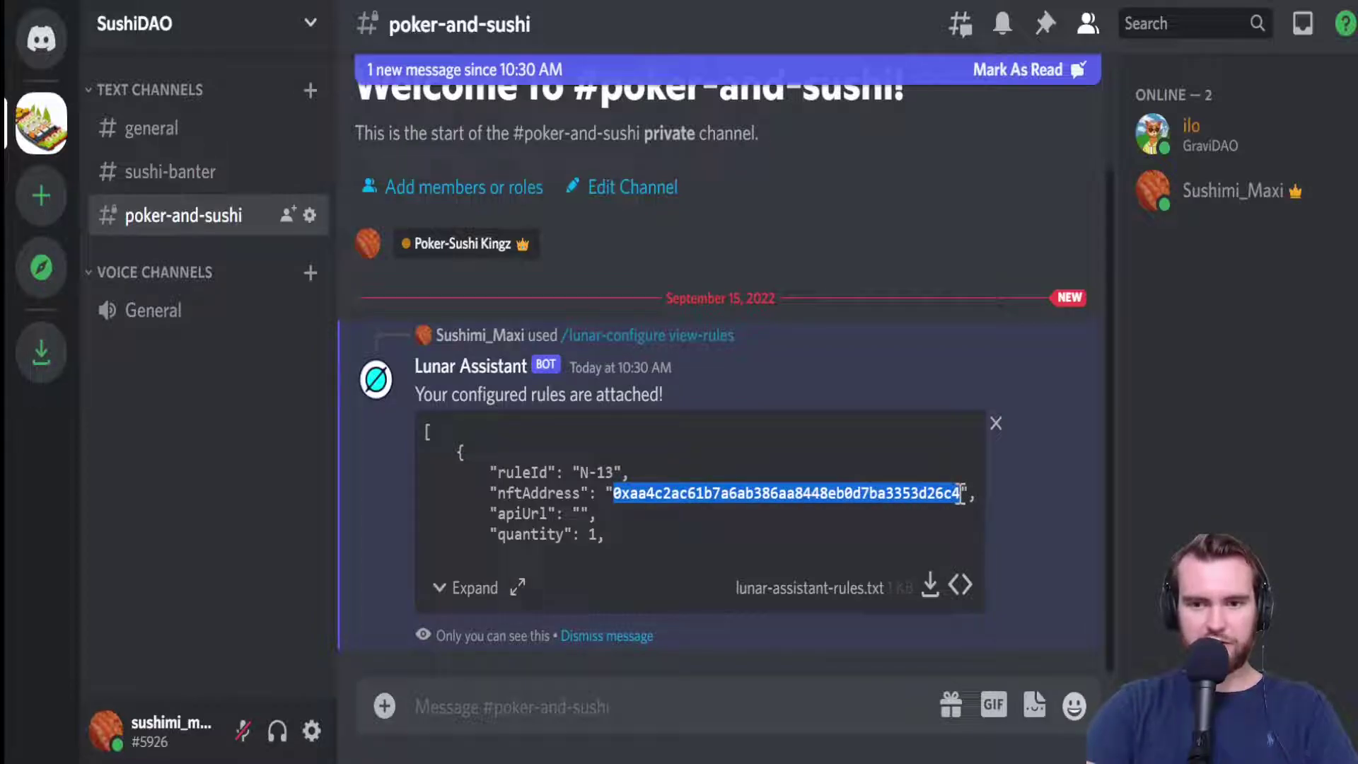
click(870, 438)
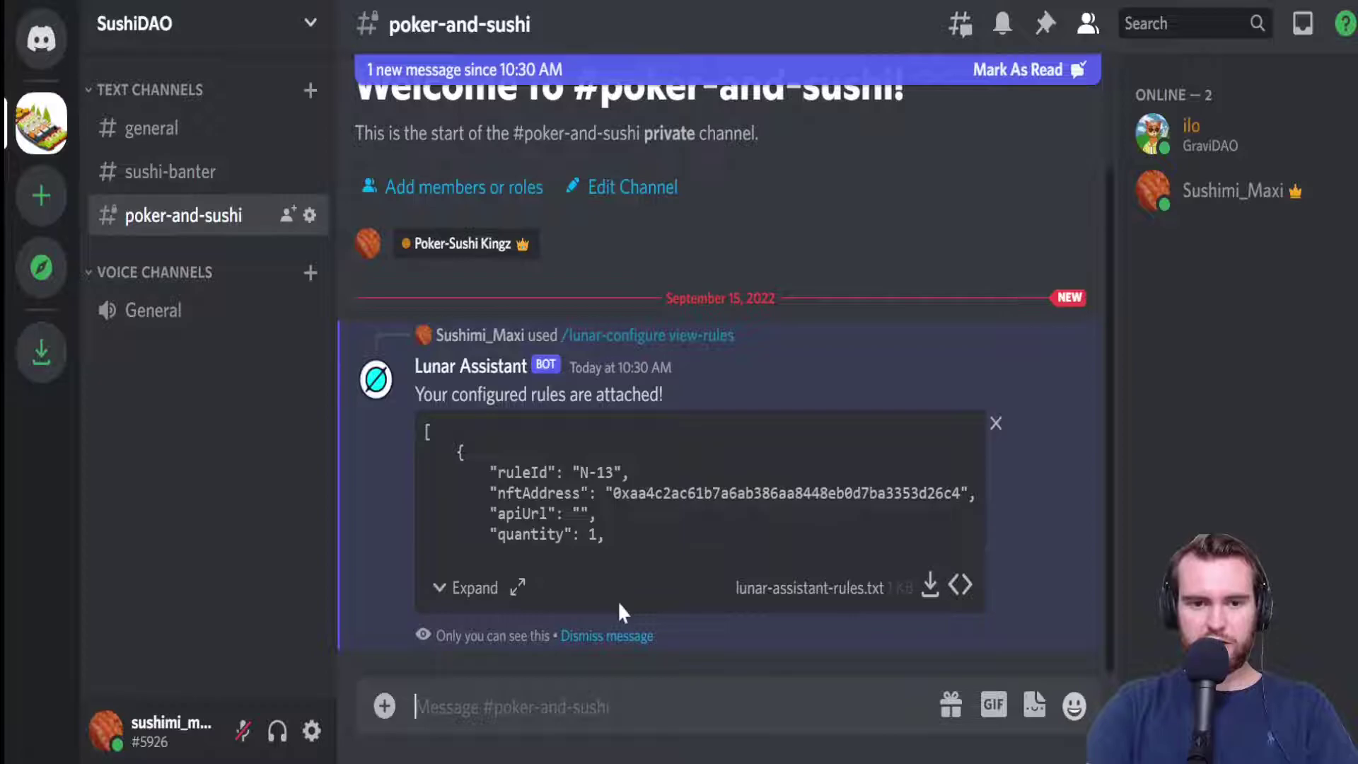
Send /lunar-configure remove-rule with rule-id N-13
text(/)
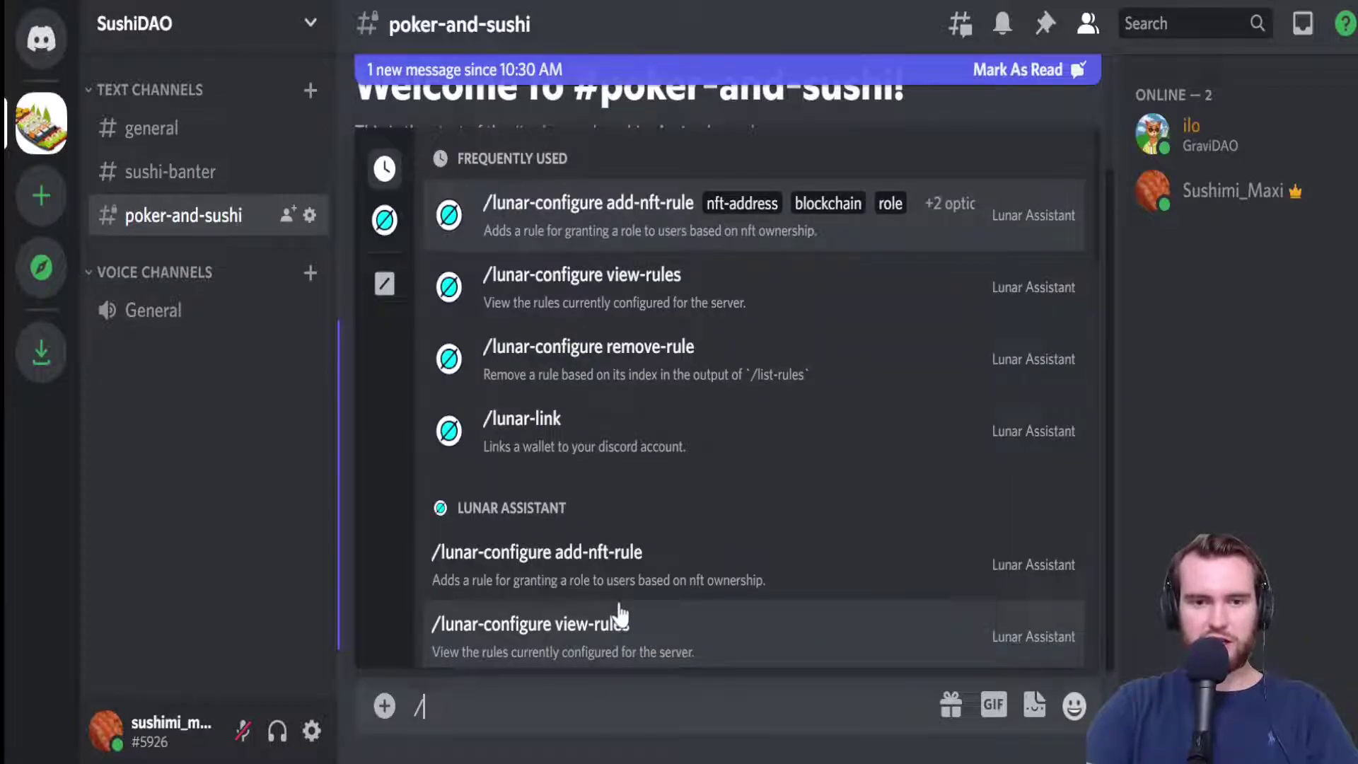
click(632, 391)
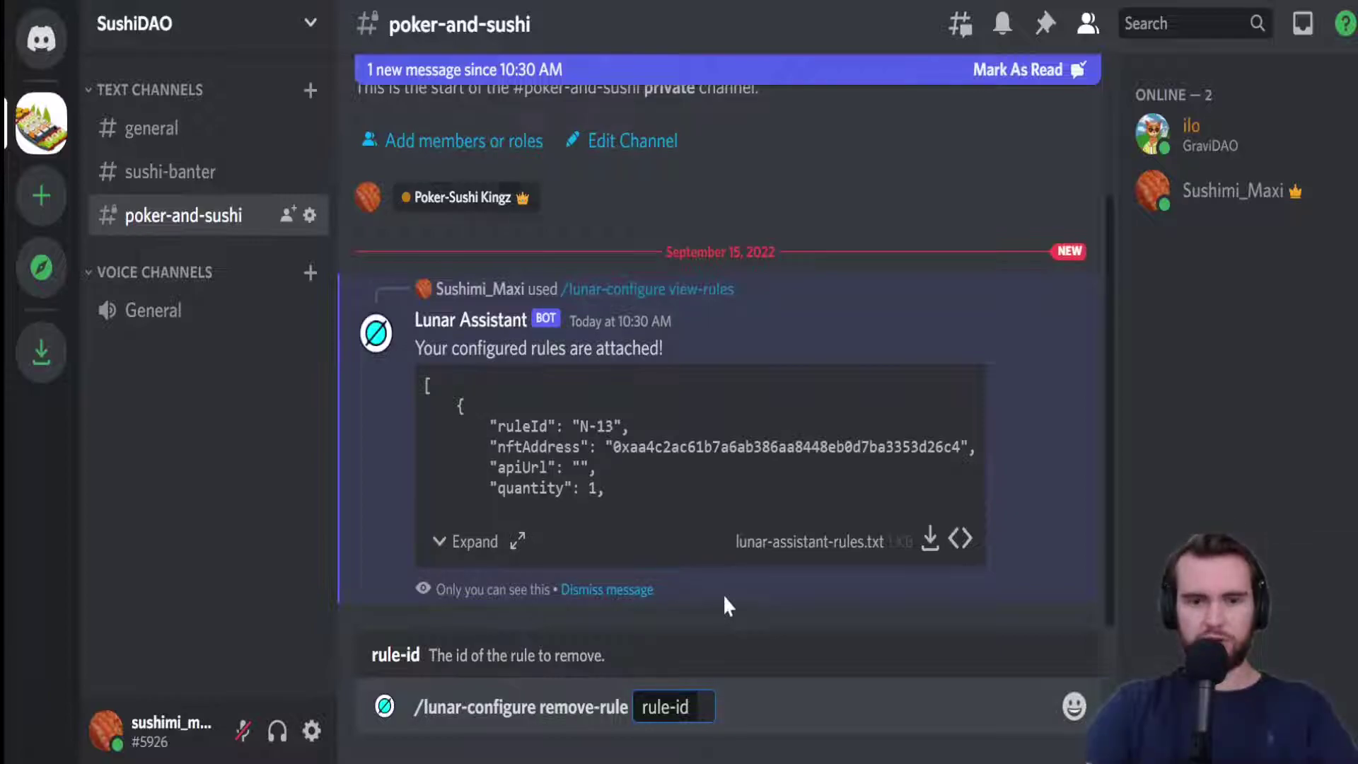
text(N)
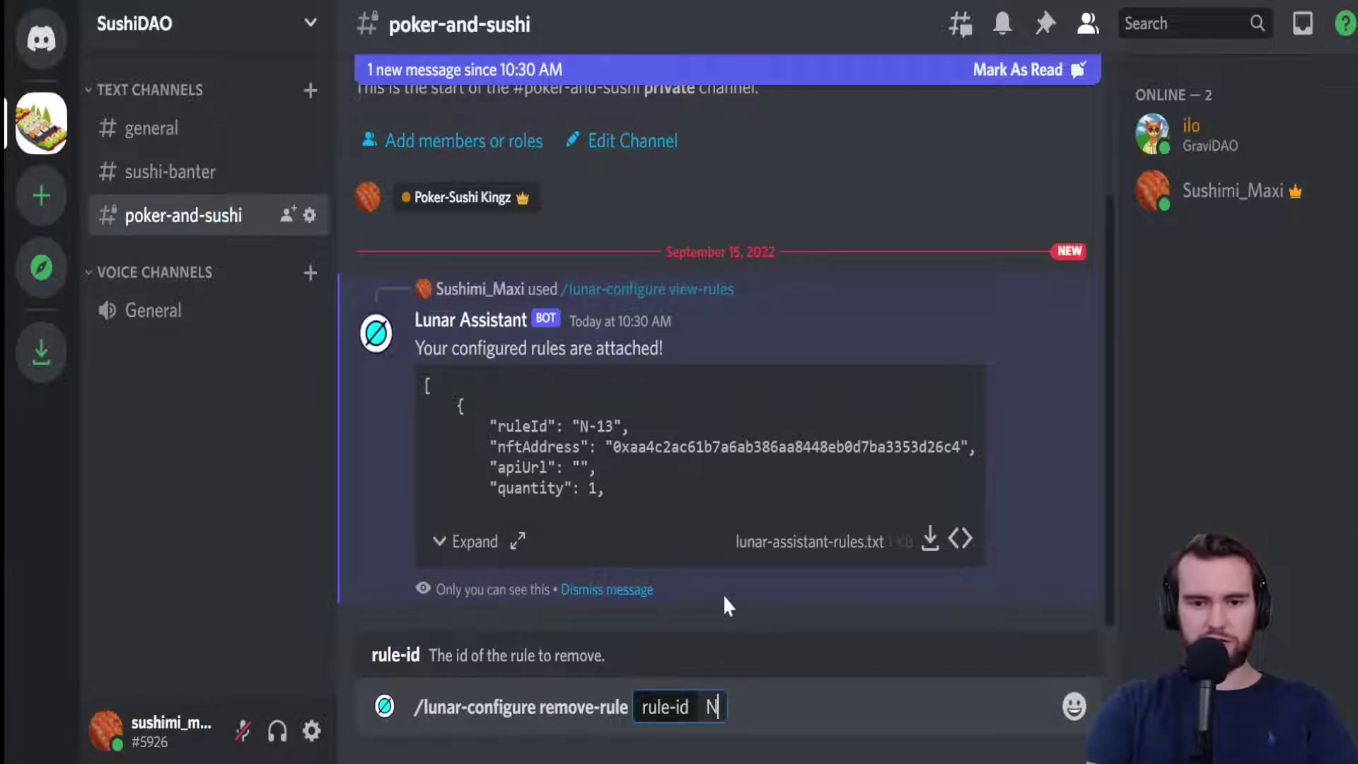
text(-13)
key(Return)
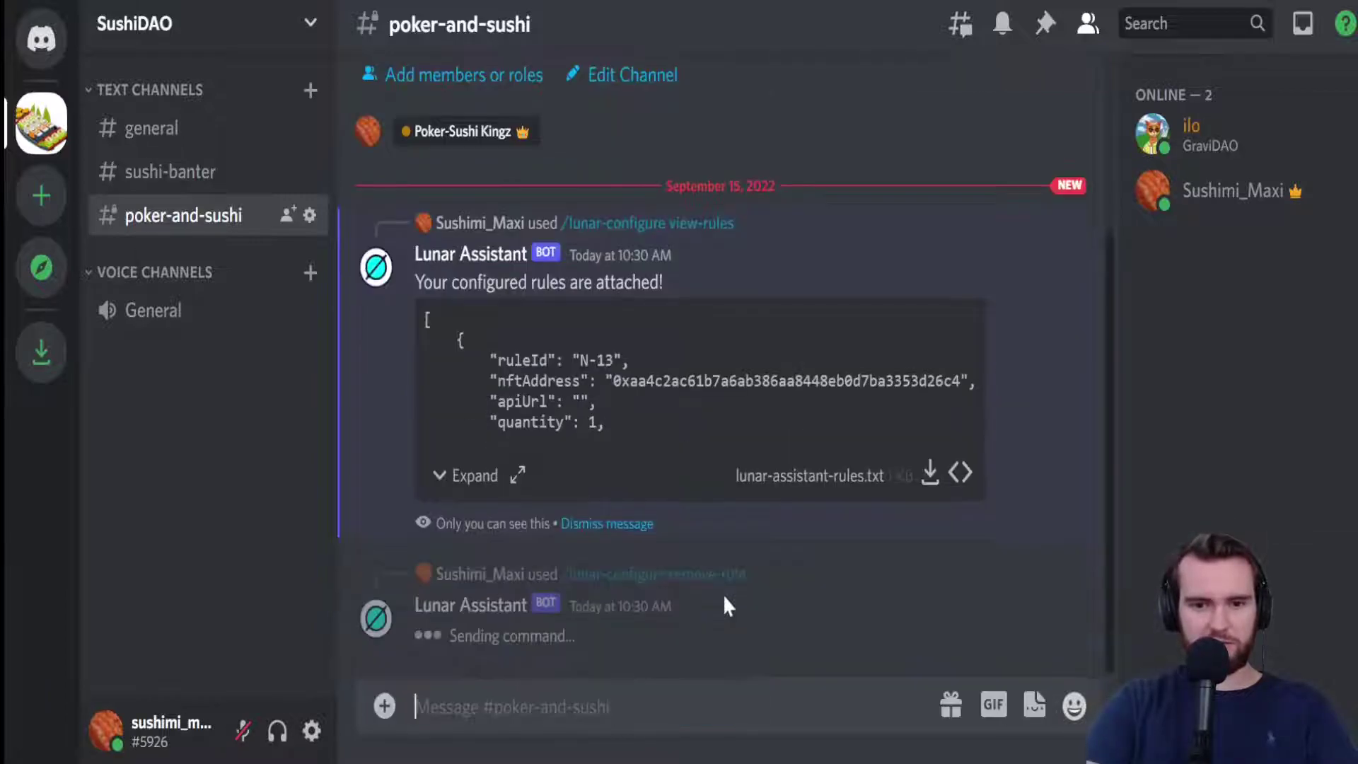